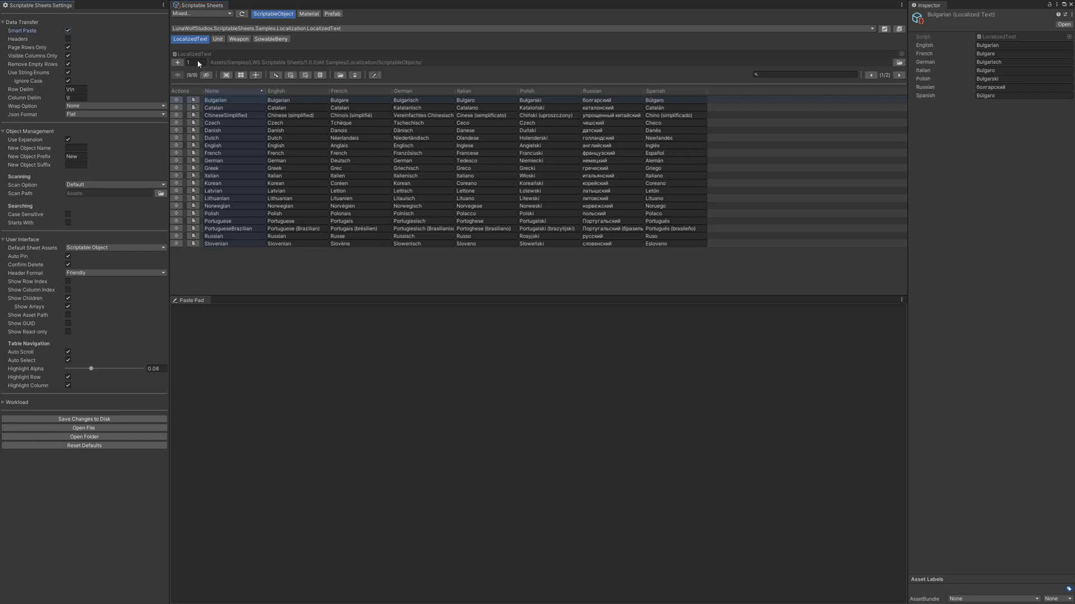
Paste the language table into the Paste Pad and select its Dutch translations line
left_click(287, 336)
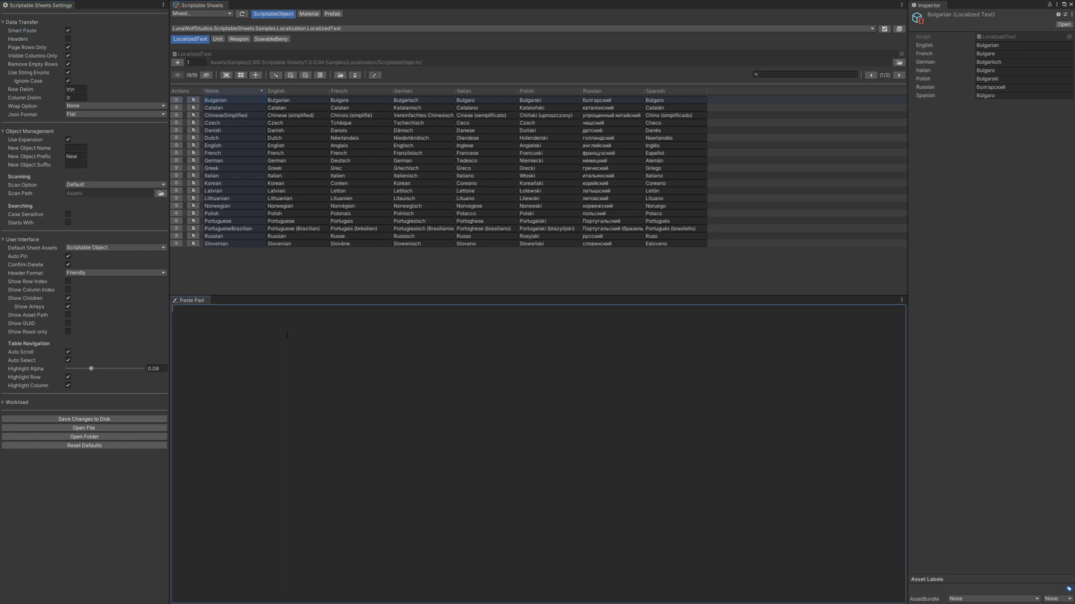
type("Bulgarian\tBulgarian\tBulgare\tBulgarisch\tBulgaro\tBułgarski\tболгарский\tBúlgaro Catalan\tCatalan\tCatalan\tKatalanisch\tCatalano\tKataloński\tкаталонский\tCatalán ChineseSimplified\tChinese (simplified)\tChinois (simplifié)\tVereinfachtes Chinesisch\tCinese (semplificato)\tChiński (uproszczony)\tупрощенный китайский\tChino (simplificado) Czech\tCzech\tTchèque\tTschechisch\tCeco\tCzech\tчешский\tCheco Danish\tDanish\tDanois\tDänisch\tDanese\tDuński\tдатский\tDanés Dutch\tDutch\tNéerlandais\tNiederländisch\tOlandese\tHolenderski\tголландский\tNeerlandés English\tEnglish\tAnglais\tEnglisch\tInglese\tAngielski\tанглийский\tInglés French\tFrench\tFrench\tFranzösisch\tFrancese\tFrancuski\tфранцузский\tEspañol German\tGerman\tDeutsch\tGerman\tTedesco\tNiemiecki\tнемецкий\tAlemán Greek\tGreek\tGrec\tGriechisch\tGreco\tGrecki\tгреческий\tGriego Italian\tItalian\tItalien\tItalienisch\tItaliano\tWłoski\tитальянский\tItaliano Korean\tKorean\tCoréen\tKorean\tCoreano\tKoreański\tкорейский\tCoreano Latvian\tLatvian\tLetton\tLettisch\tLettone\tŁotewski\tлатышский\tLetón Lithuanian\tLithuanian\tLituanien\tLitauisch\tLituano\tLitewski\tлитовский\tLituano Norwegian\tNorwegian\tNorvégien\tNorwegisch\tNorvegese\tNorweski\tнорвежский\tNoruego Polish\tPolish\tPolonais\tPolnisch\tPolacco\tPolski\tпольский\tPolaco Portuguese\tPortuguese\tPortugais\tPortugiesisch\tPortoghese\tPortugalski\tПортугальский\tPortugués PortugueseBrazilian\tPortuguese (Brazilian)\tPortugais (brésilien)\tPortugiesisch (Brasilianisch)\tPortoghese (brasiliano)\tPortugalski (brazylijski)\tПортугальский (бразильский)\tPortugués (brasileño) Russian\tRussian\tRusse\tRussisch\tRusso\tRosyjski\tрусский\tRuso Slovenian\tSlovenian\tSlovène\tSlowenisch\tSloveno\tSłoweński\tсловенский\tEsloveno")
left_click_drag(212, 340, 317, 342)
key("ctrl+c")
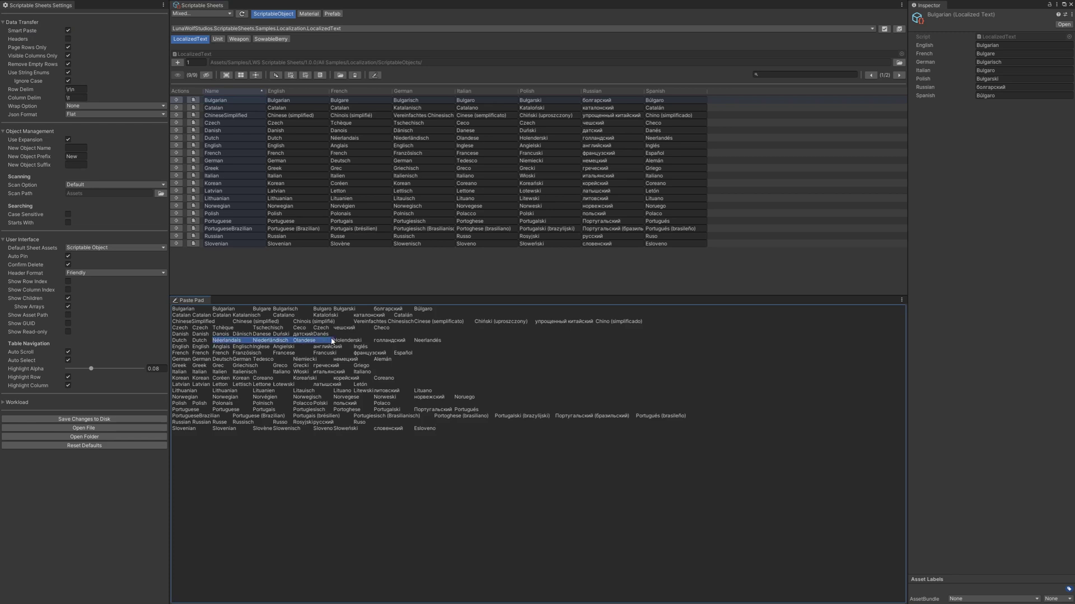
Paste the Dutch names over the English cells of several language rows, then enable smart paste
left_click(300, 147)
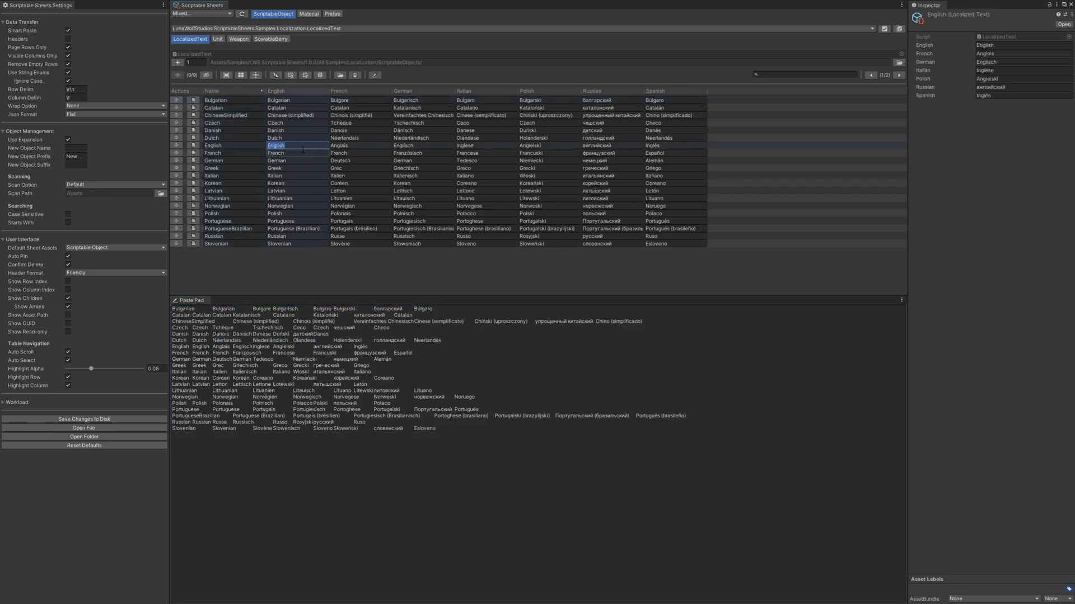
key("ctrl+v")
key("ctrl+v")
key("ctrl+v")
key("ctrl+v")
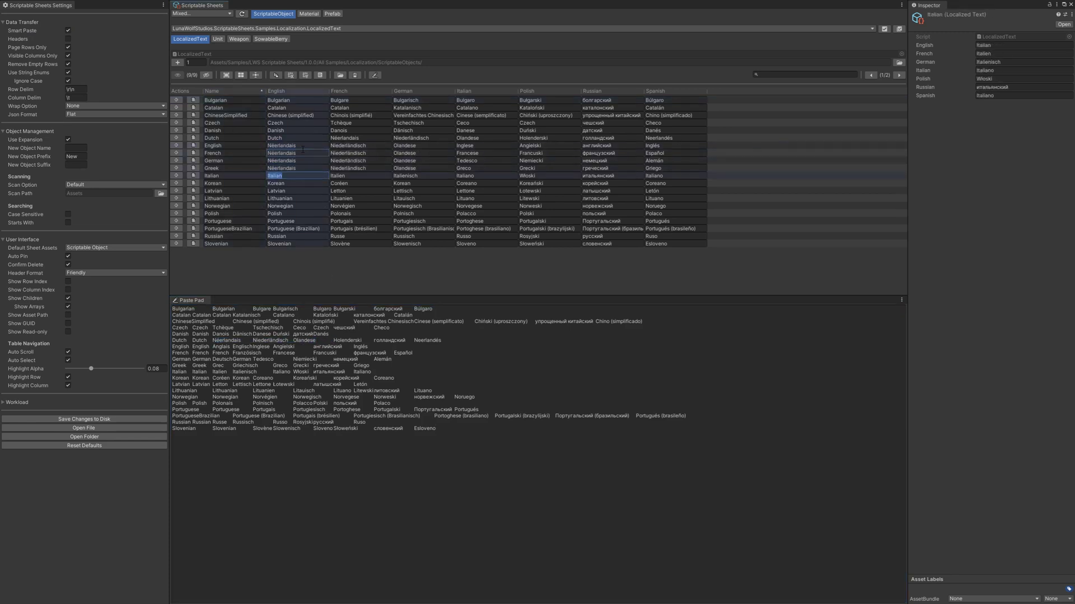
key("ctrl+v")
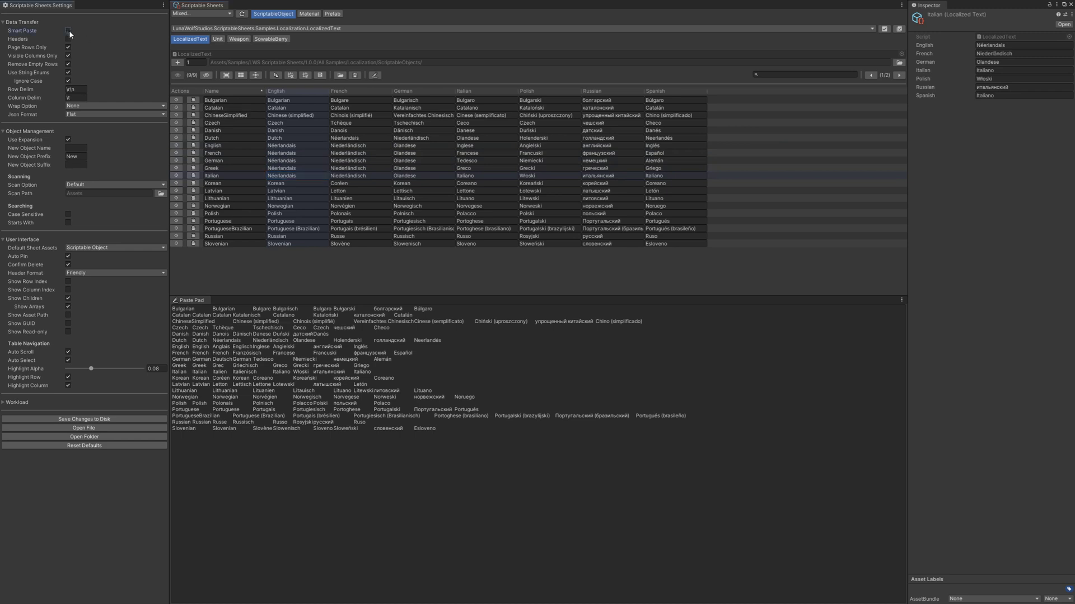
left_click(299, 186)
key("ctrl+v")
key("ctrl+v")
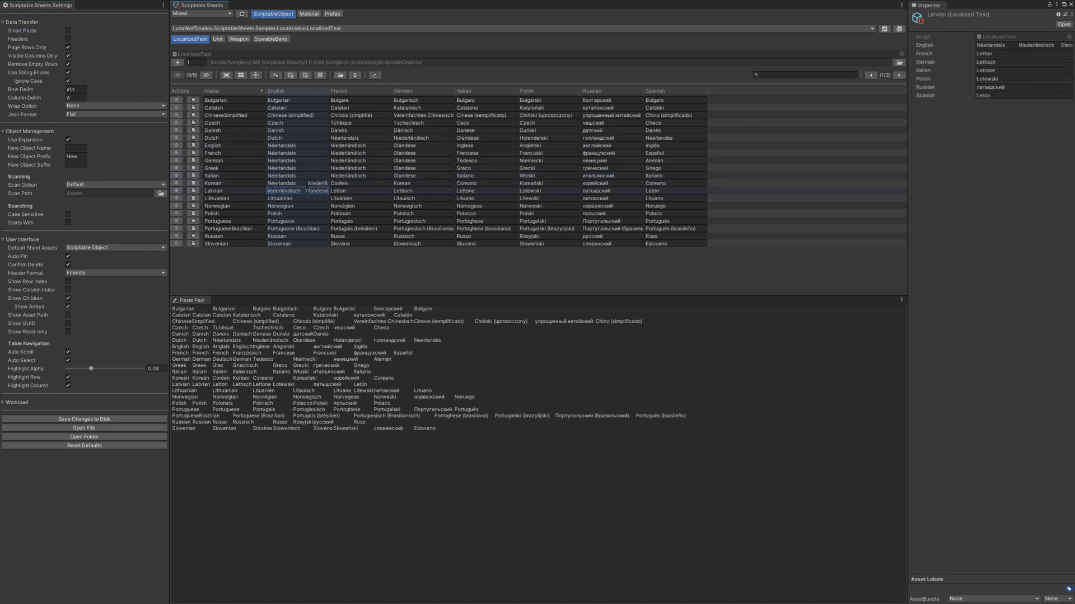
key("ctrl+v")
key("ctrl+v")
left_click(376, 184)
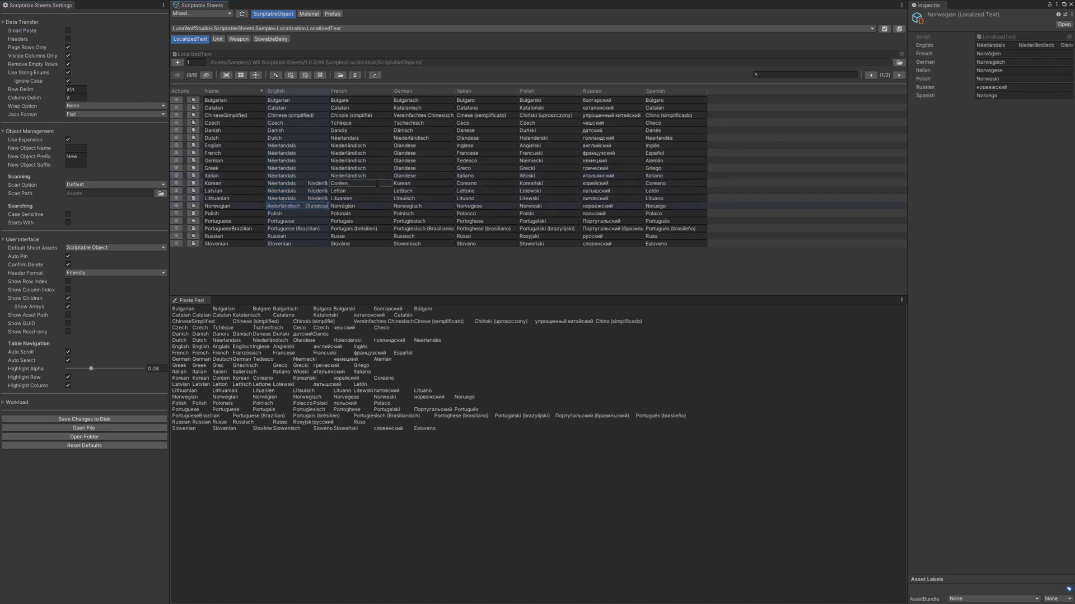
left_click(69, 30)
Enable headers, copy the language table with its header row, and clear the pad's old text
left_click(68, 39)
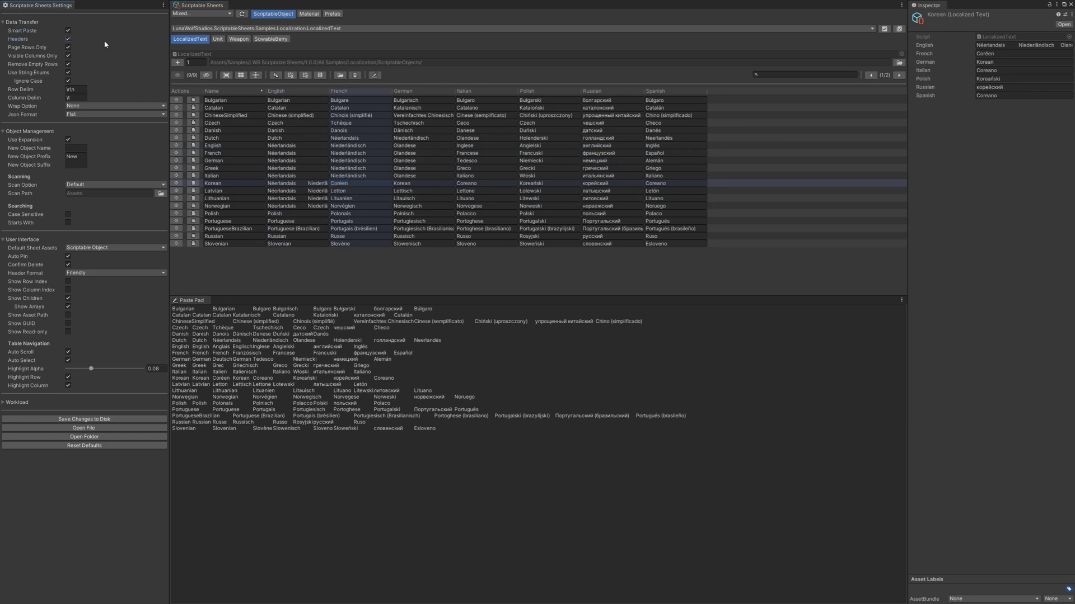
left_click(278, 77)
right_click(196, 300)
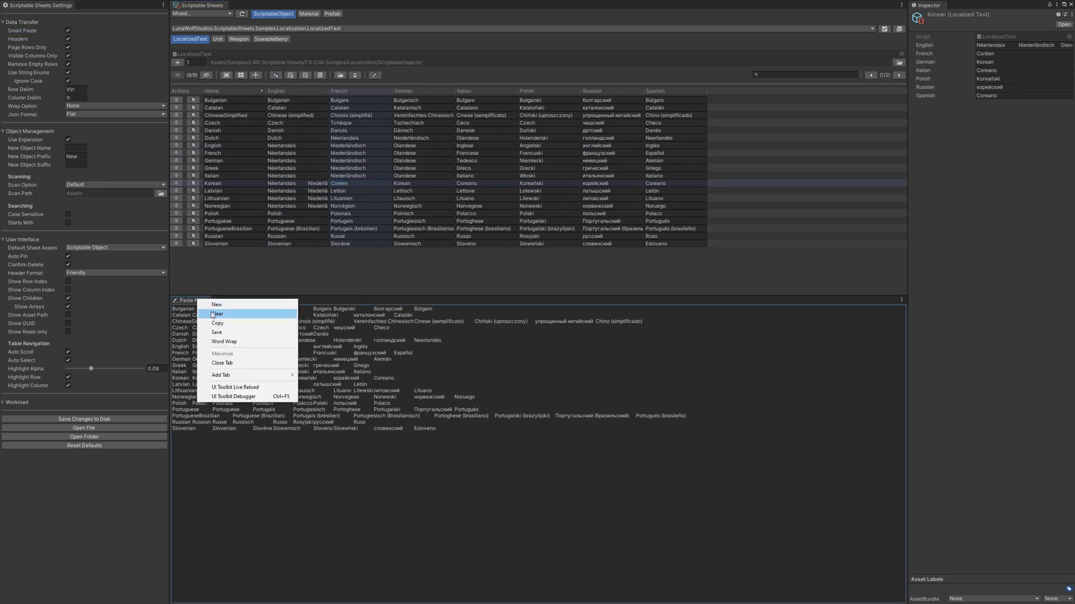
left_click(214, 316)
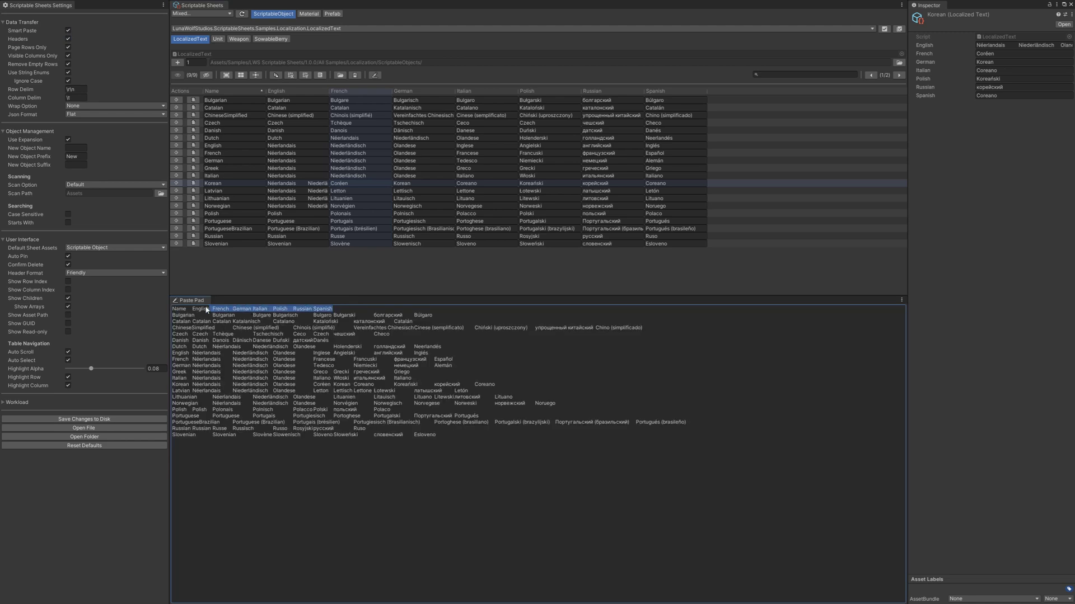
Select the pasted header line in the Paste Pad and empty the pad again
left_click_drag(333, 309, 158, 312)
right_click(196, 302)
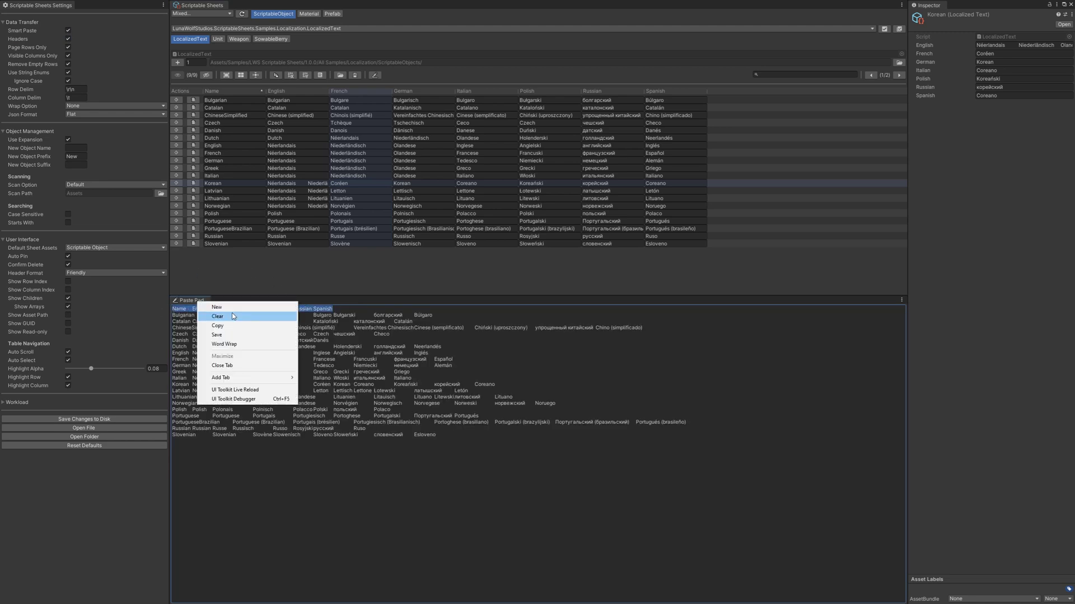
left_click(232, 316)
Copy the last page (3/3) of Unit rows into the Paste Pad, then clear it
left_click(218, 39)
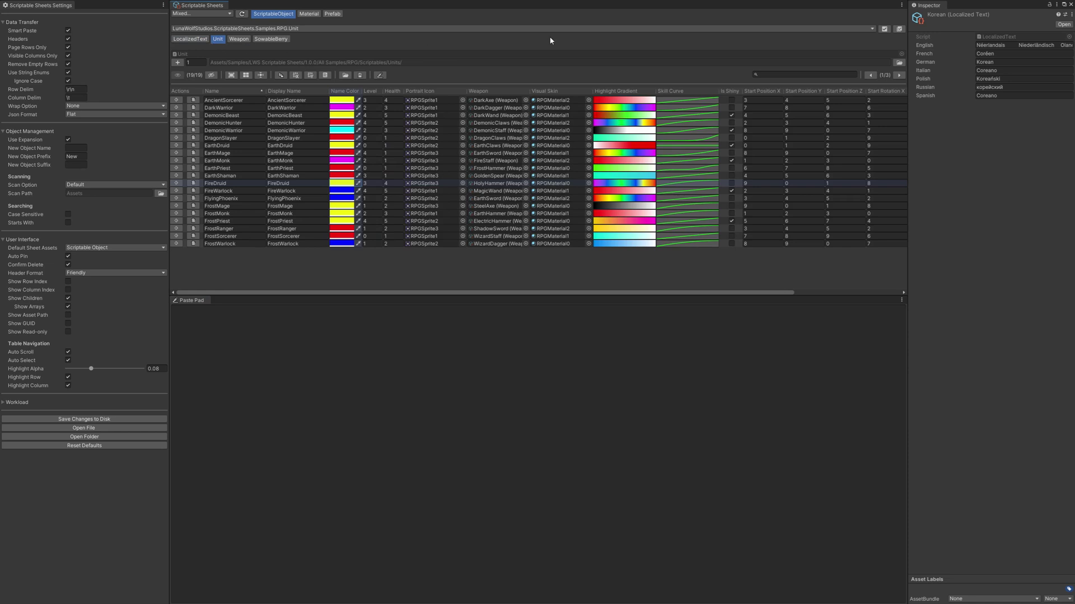
left_click(899, 75)
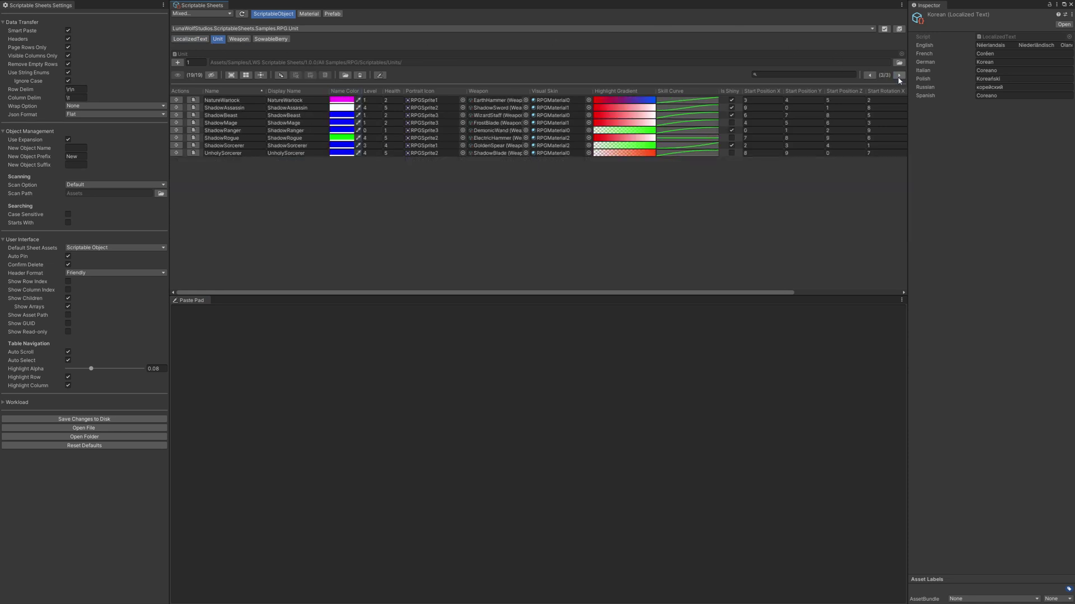
left_click(283, 76)
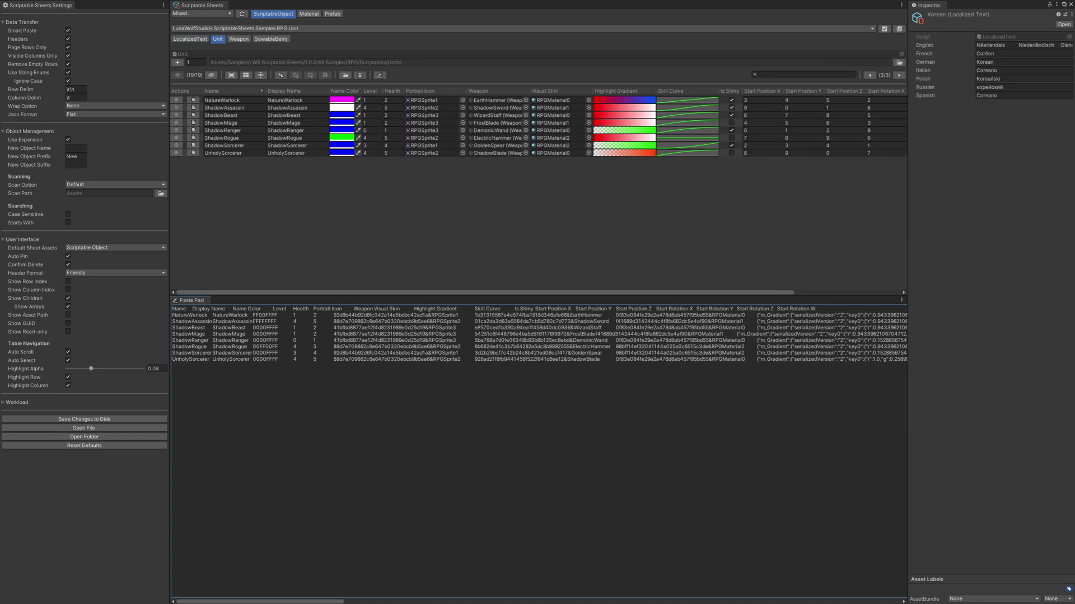
right_click(183, 301)
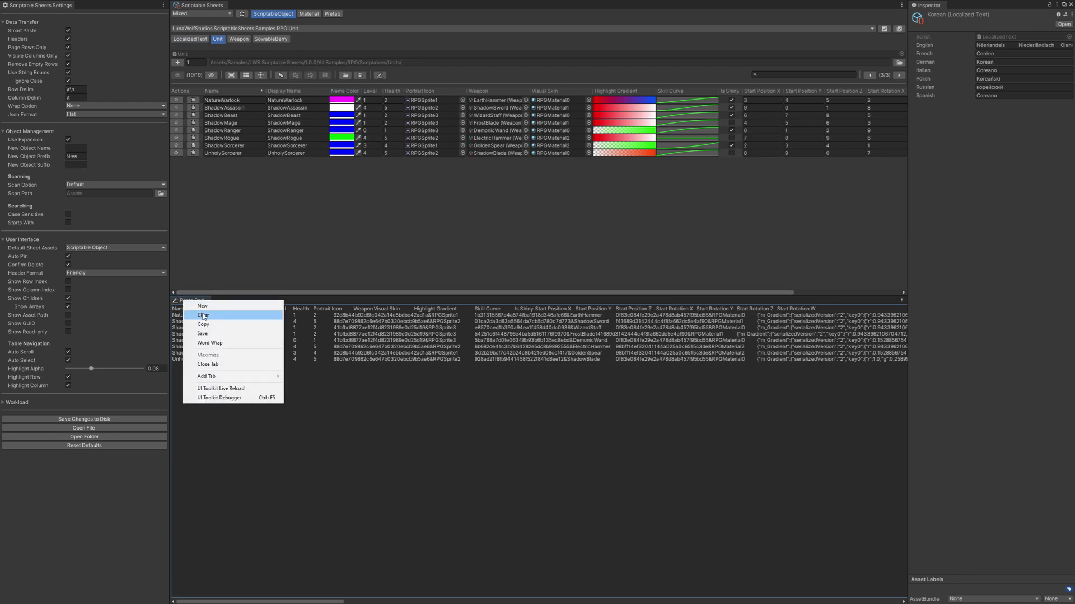
left_click(202, 316)
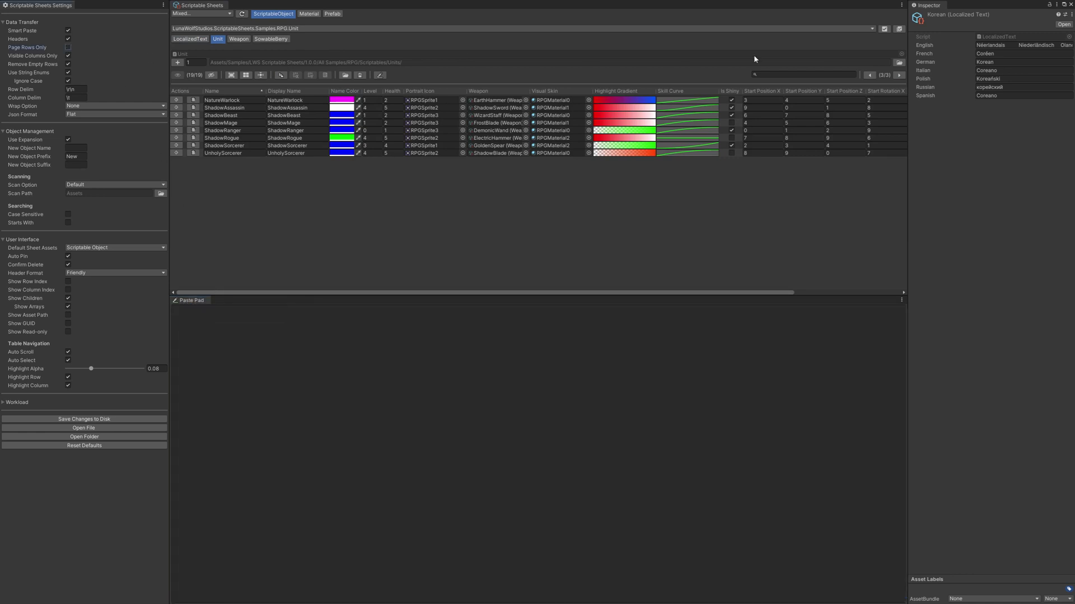
Paste every Unit row with headers into the Paste Pad, then empty it
left_click(296, 367)
key("ctrl+v")
scroll(295, 403, "down", 1)
scroll(295, 403, "up", 1)
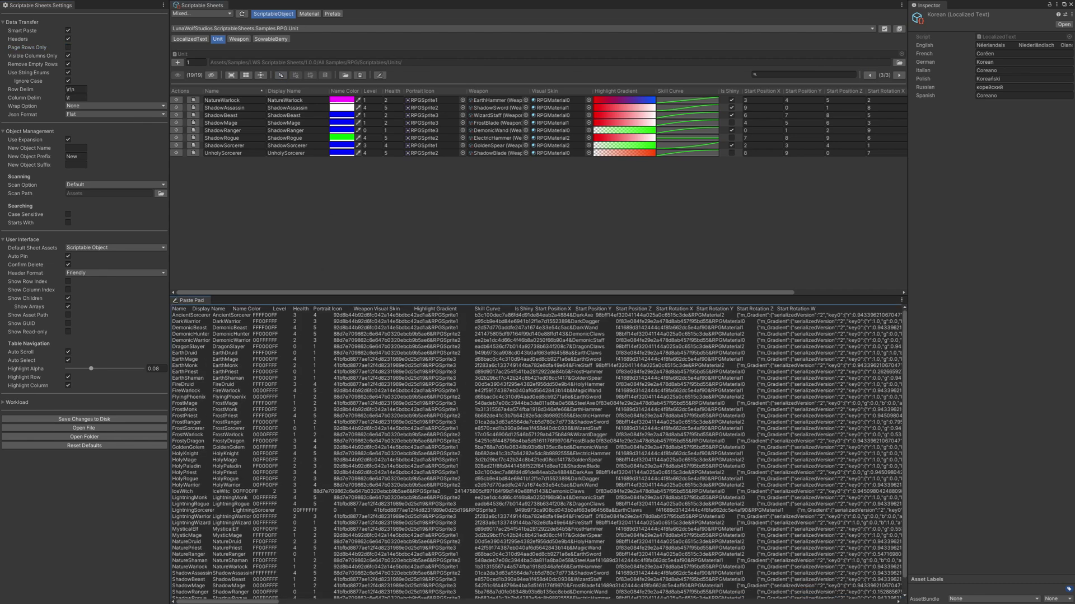
right_click(188, 304)
left_click(211, 307)
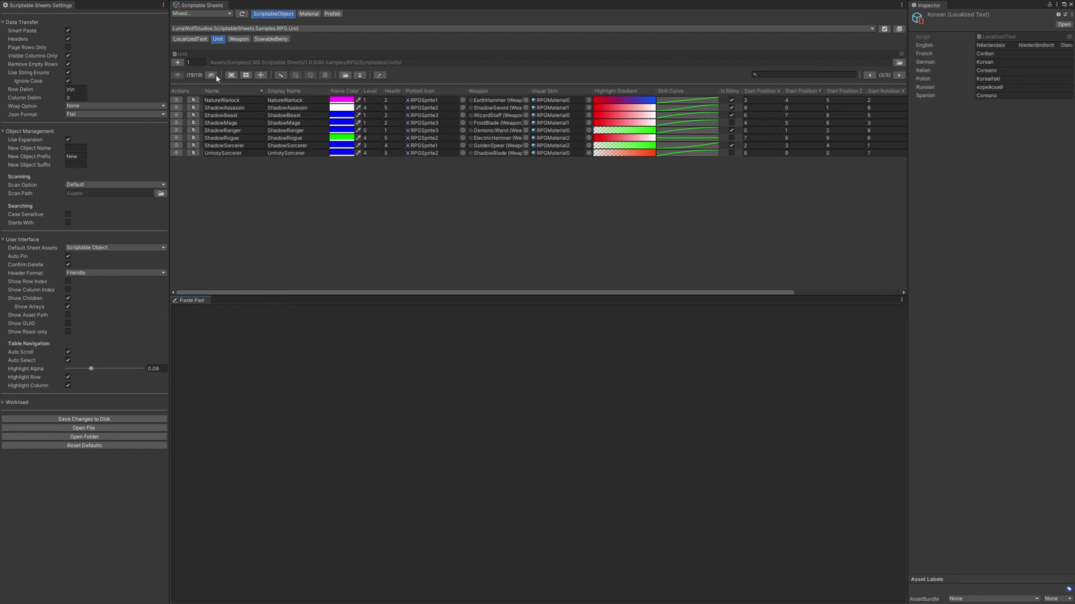
Hide all Unit columns, then show only Display Name, Name Color and Level
left_click(211, 74)
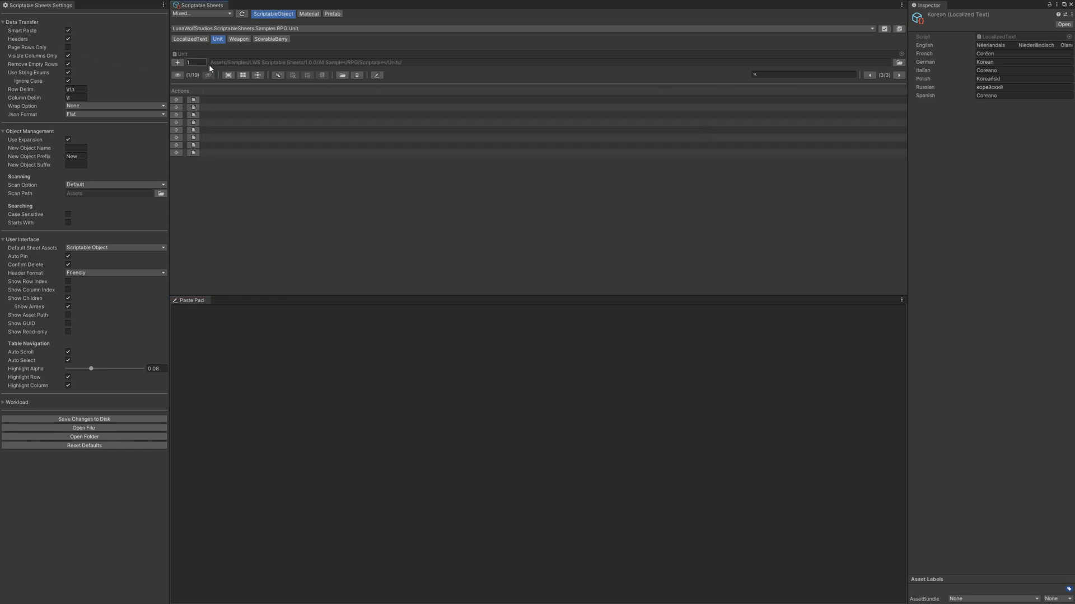
right_click(219, 92)
left_click(244, 130)
right_click(286, 91)
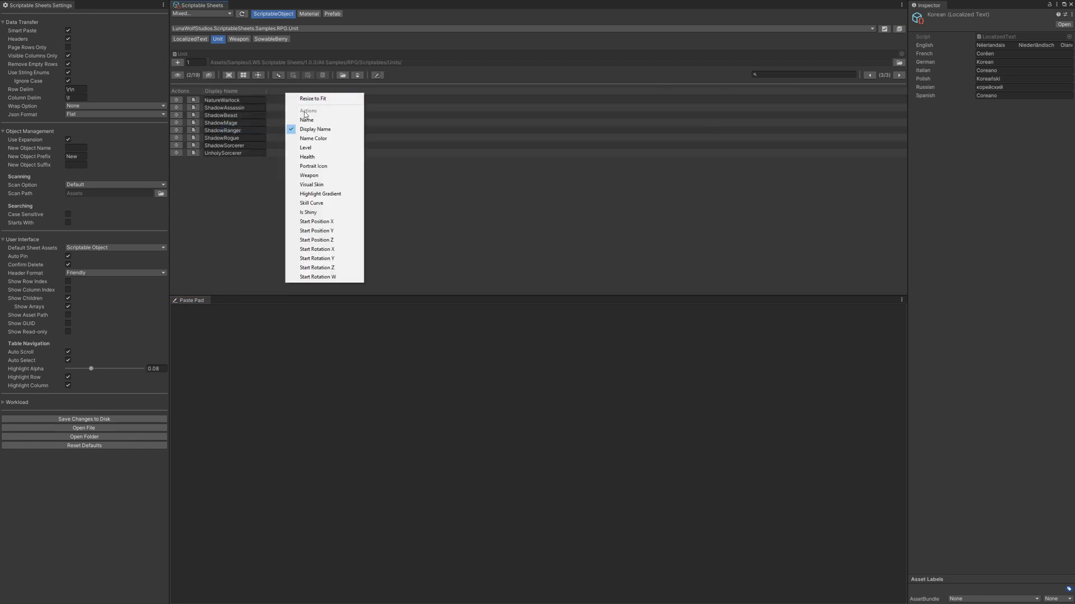
left_click(323, 137)
right_click(339, 92)
left_click(361, 145)
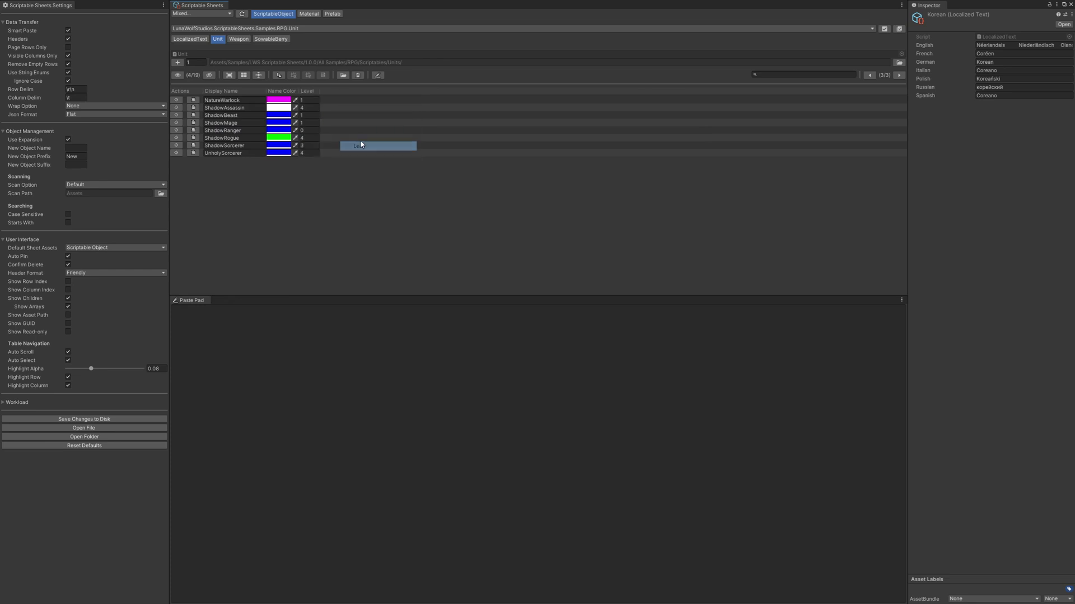
With Page Rows Only on, paste the current page's visible-column rows into the pad and clear it
left_click(68, 47)
left_click(279, 74)
left_click(241, 365)
key("ctrl+v")
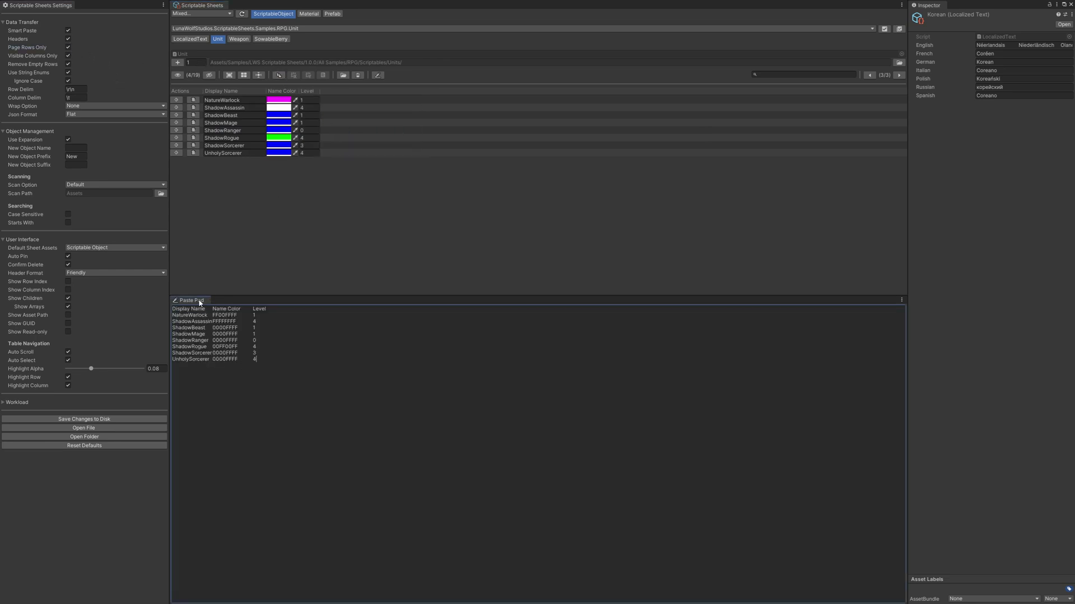
right_click(199, 303)
left_click(217, 312)
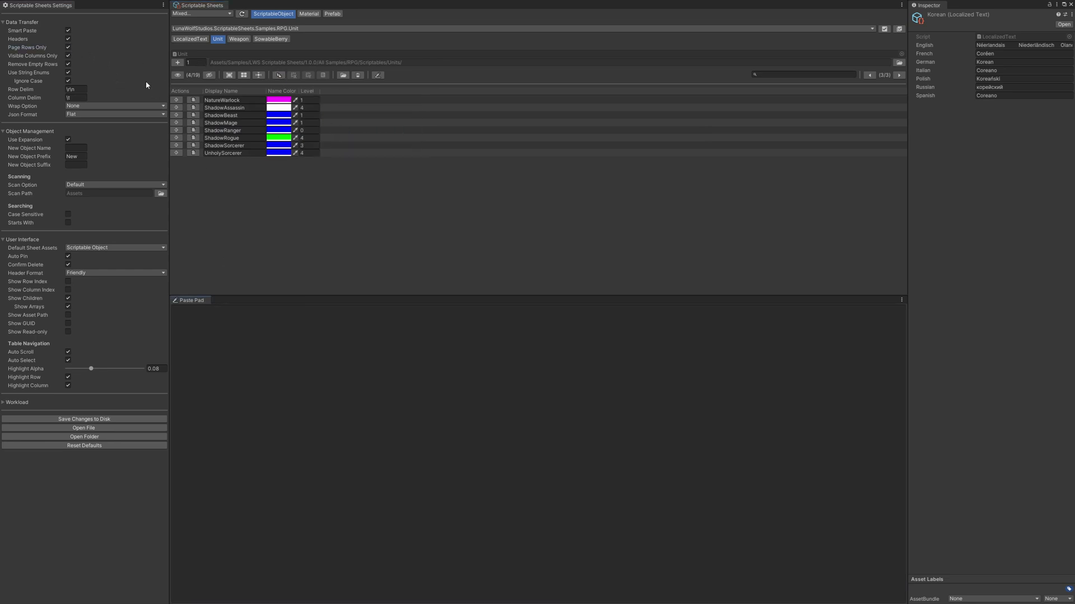
Paste the page's rows with all columns, then all pages' rows, clearing the pad after each
left_click(68, 55)
left_click(278, 75)
left_click(263, 355)
key("ctrl+v")
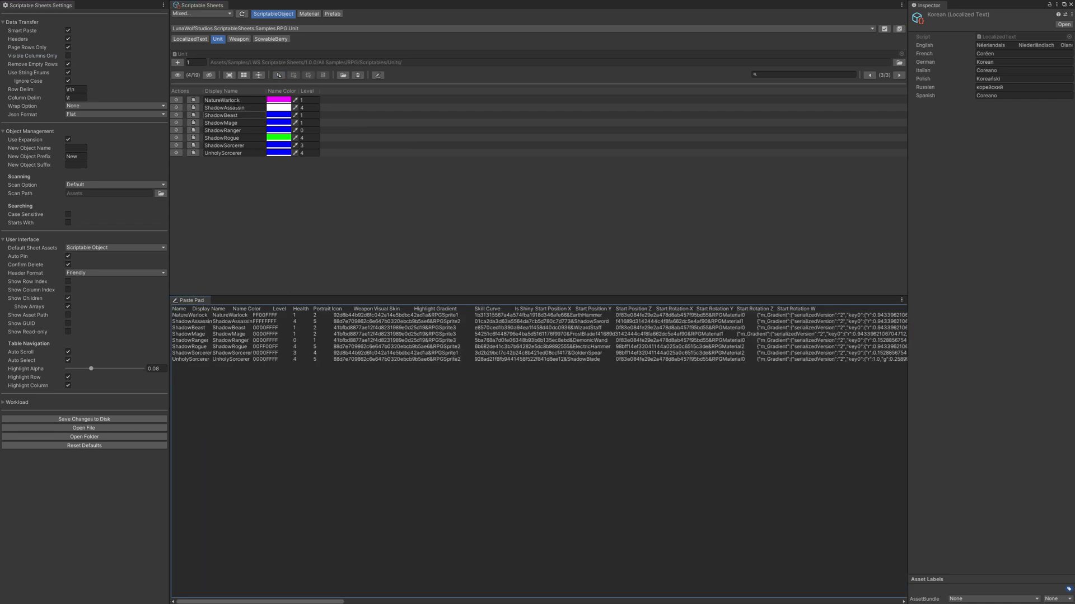
left_click(68, 47)
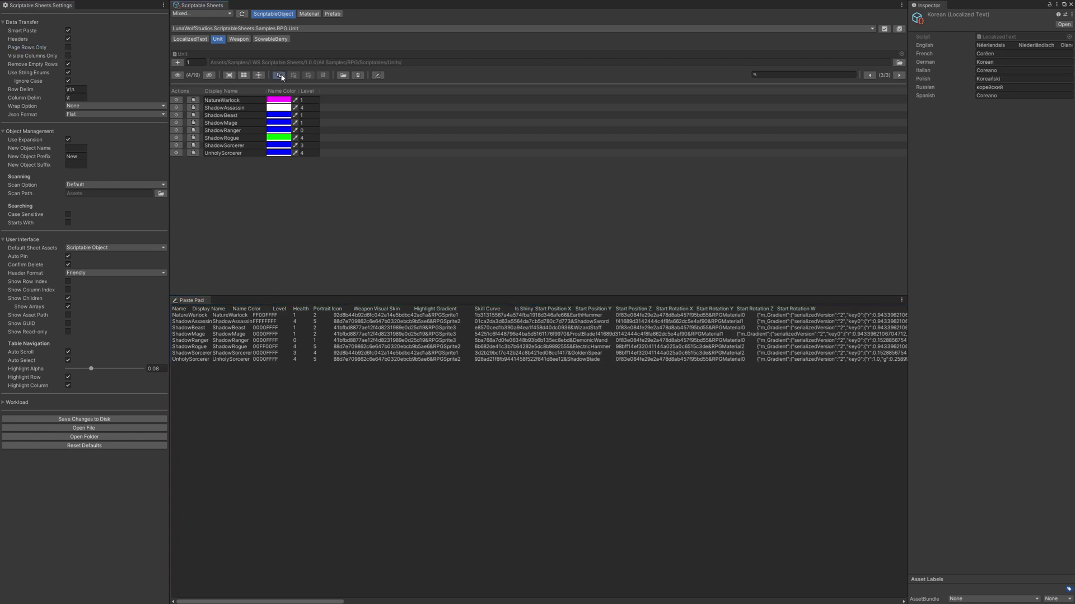
right_click(192, 303)
left_click(206, 317)
key("ctrl+v")
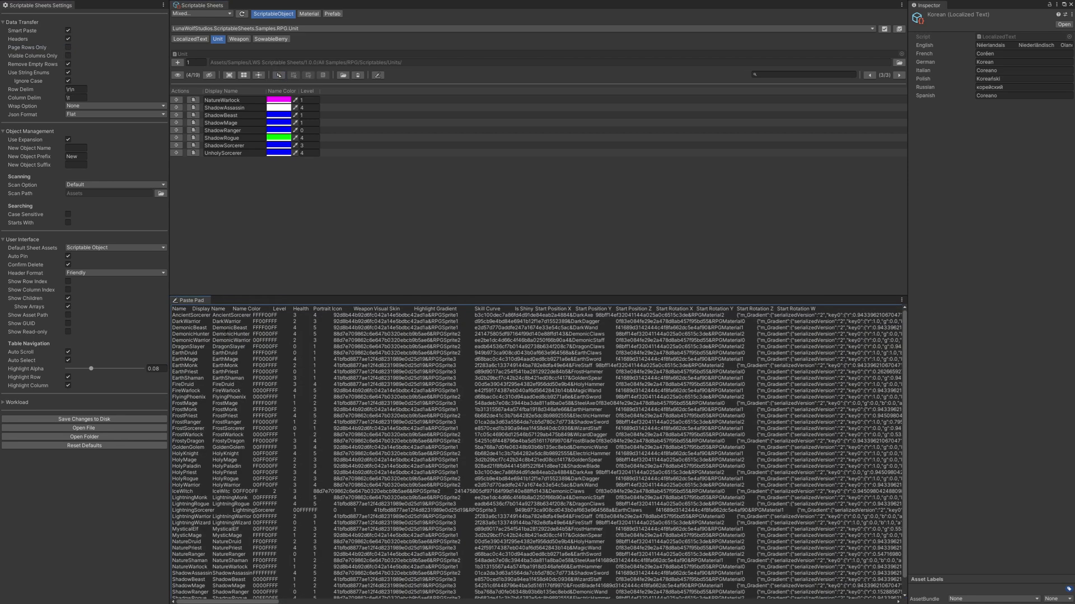
right_click(193, 302)
left_click(218, 317)
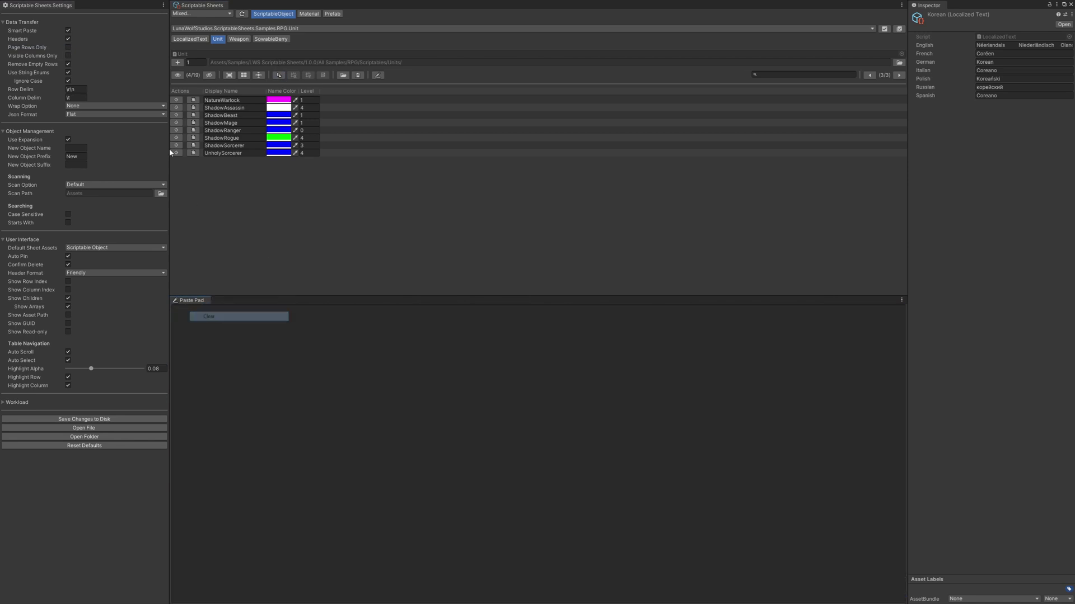
Restrict copying to the current page again, paste the eight unit rows, and clear the pad
left_click(67, 47)
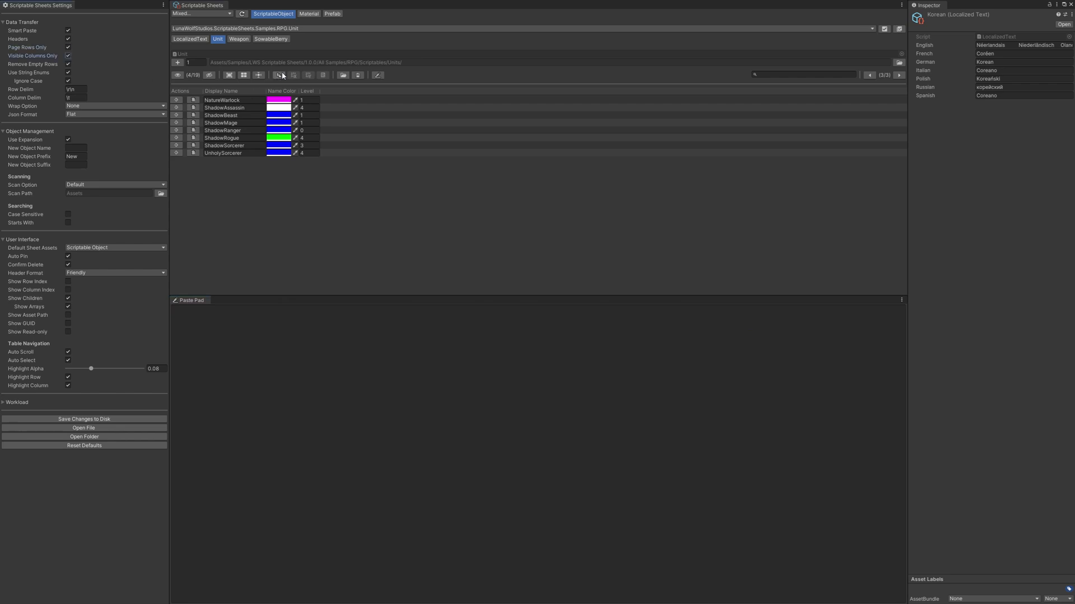
left_click(279, 74)
left_click(252, 343)
key("ctrl+v")
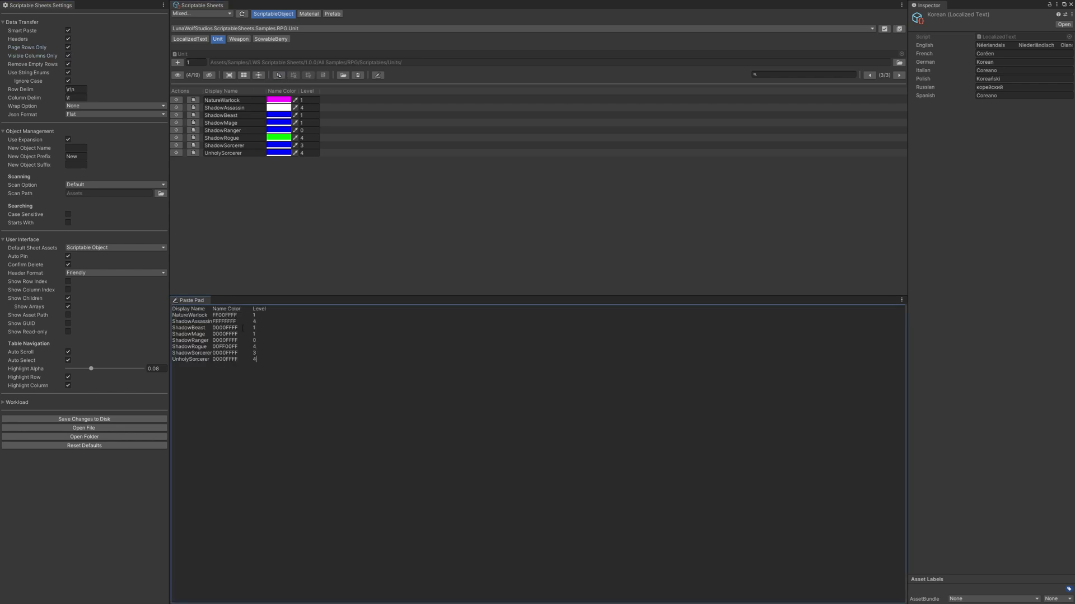
right_click(191, 303)
left_click(218, 316)
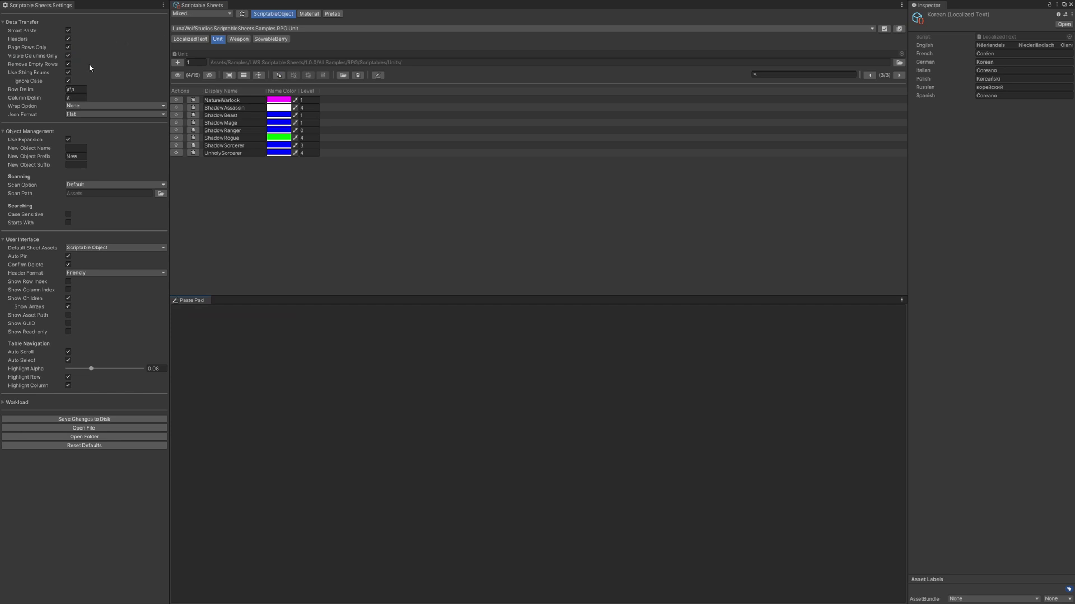
Wrap copied values in double quotes, paste the quoted Unit rows, and clear the pad
left_click(87, 106)
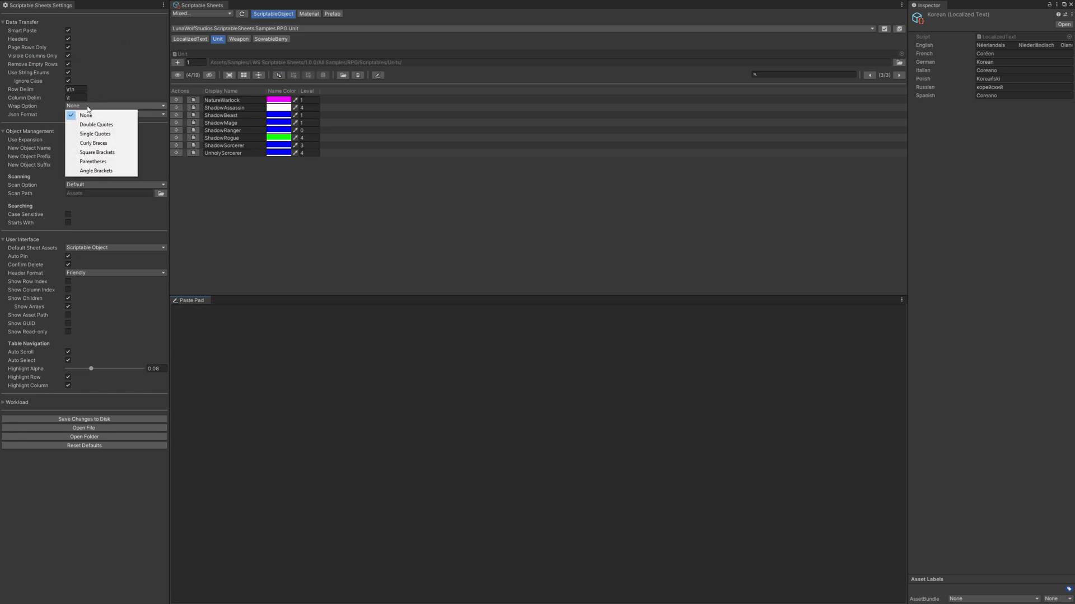
left_click(99, 126)
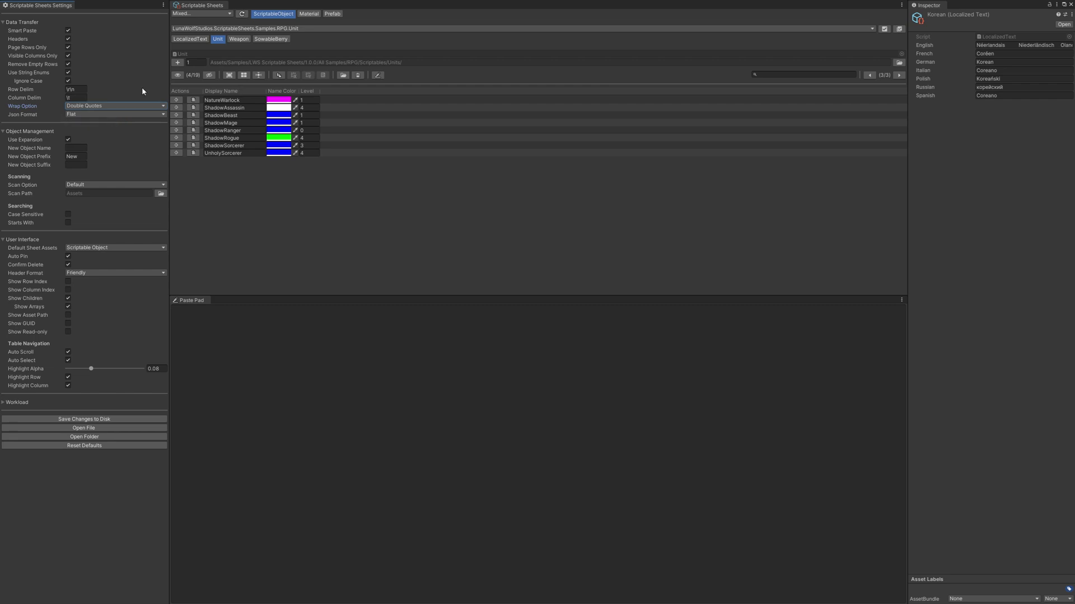
left_click(270, 336)
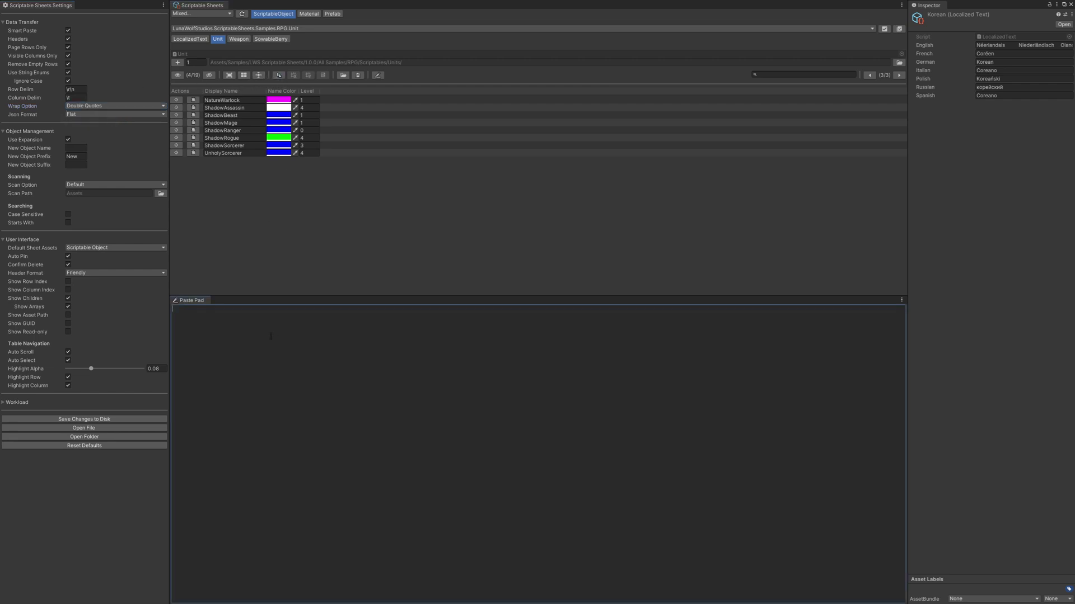
key("ctrl+v")
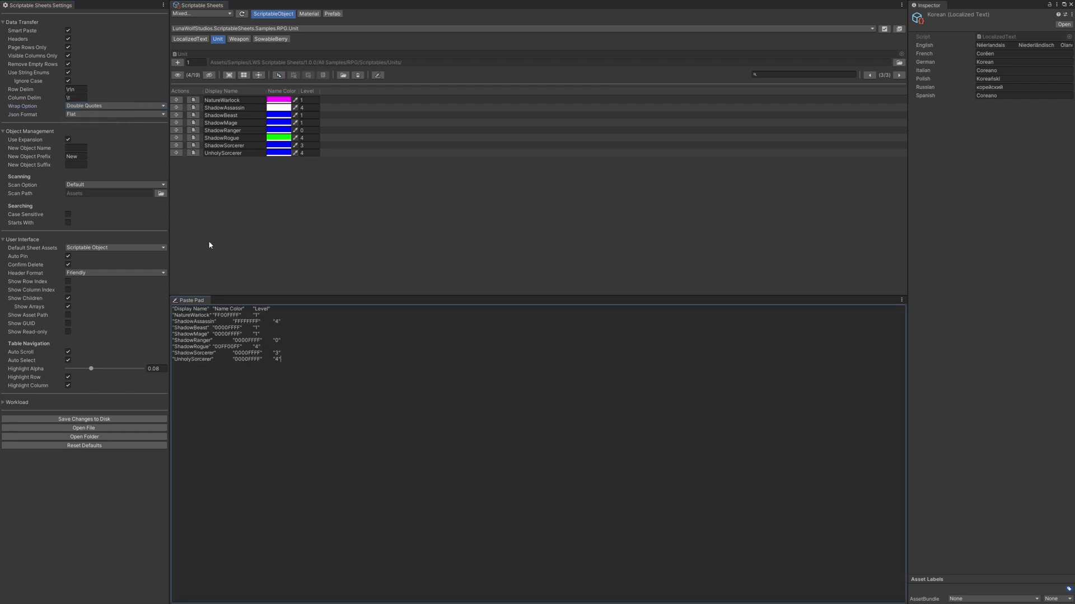
right_click(180, 303)
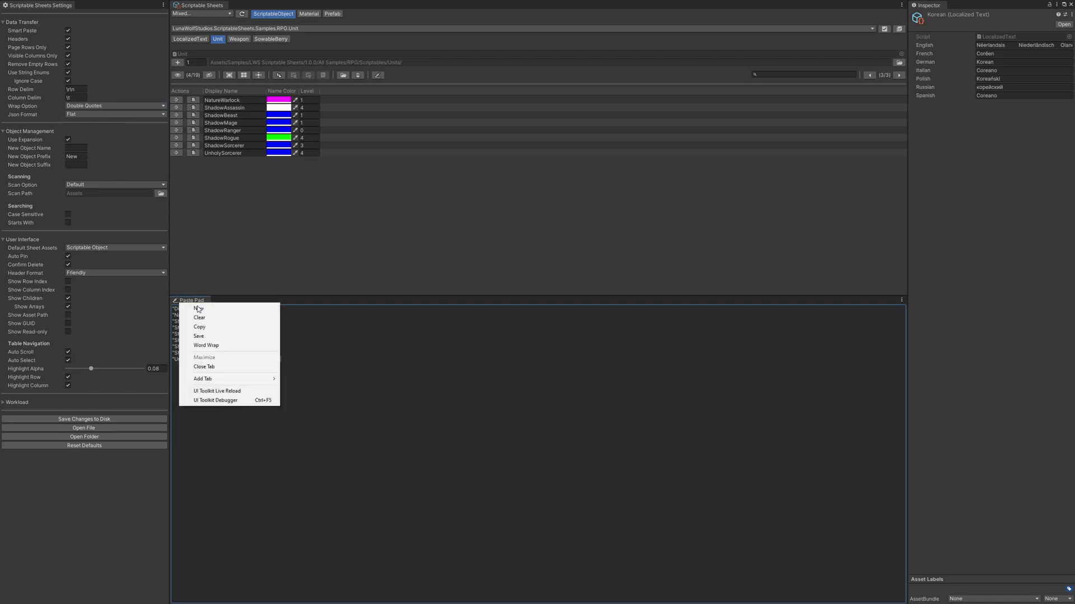
left_click(210, 396)
Wrap copied values in square brackets, paste the bracketed Unit rows, and clear the pad
left_click(110, 106)
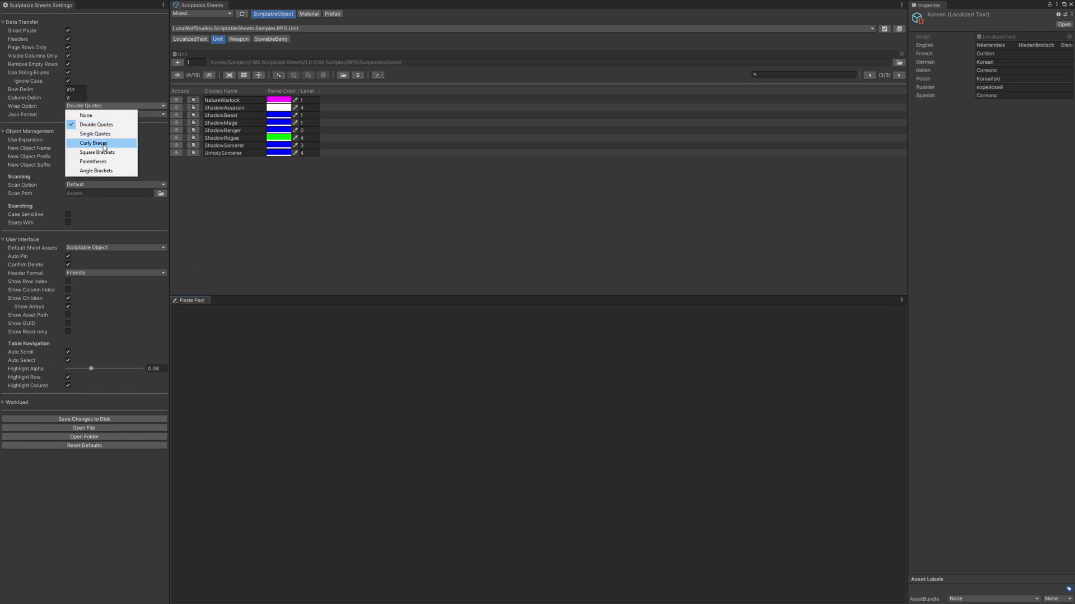
left_click(110, 151)
left_click(260, 342)
key("ctrl+v")
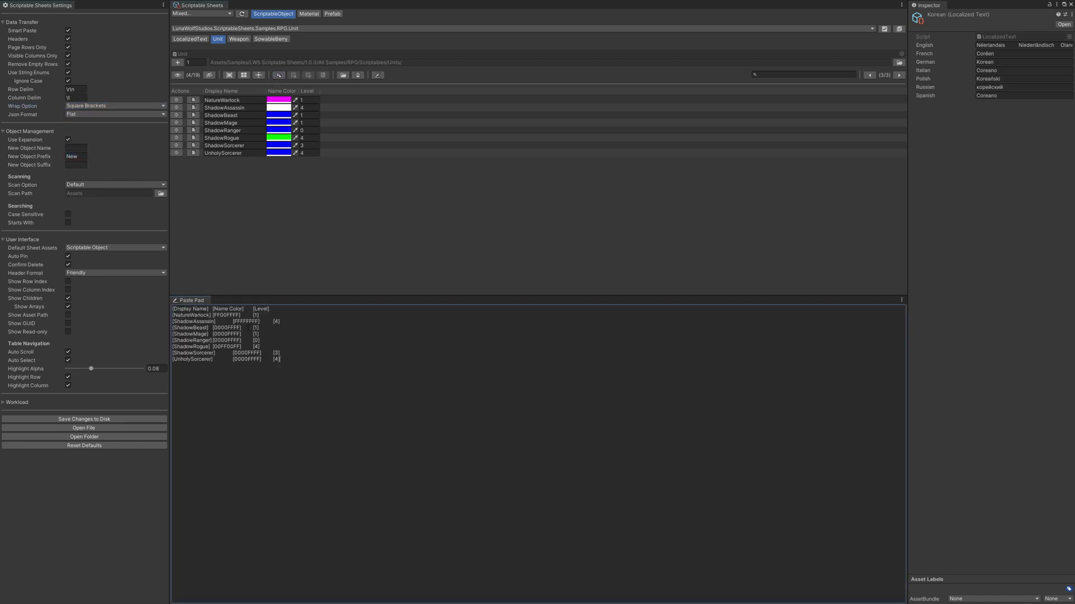
right_click(186, 302)
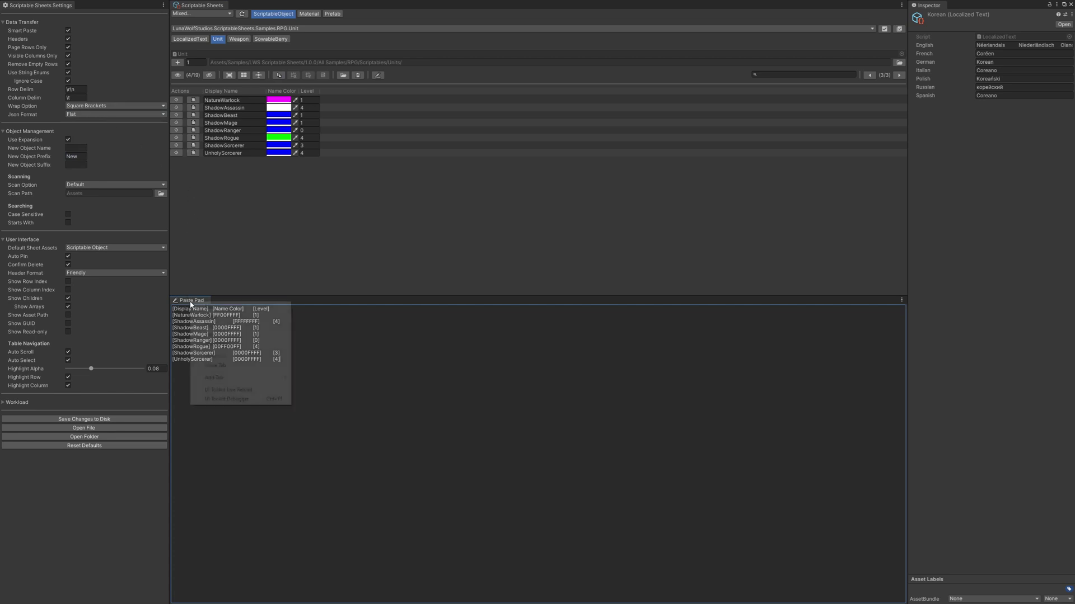
left_click(210, 393)
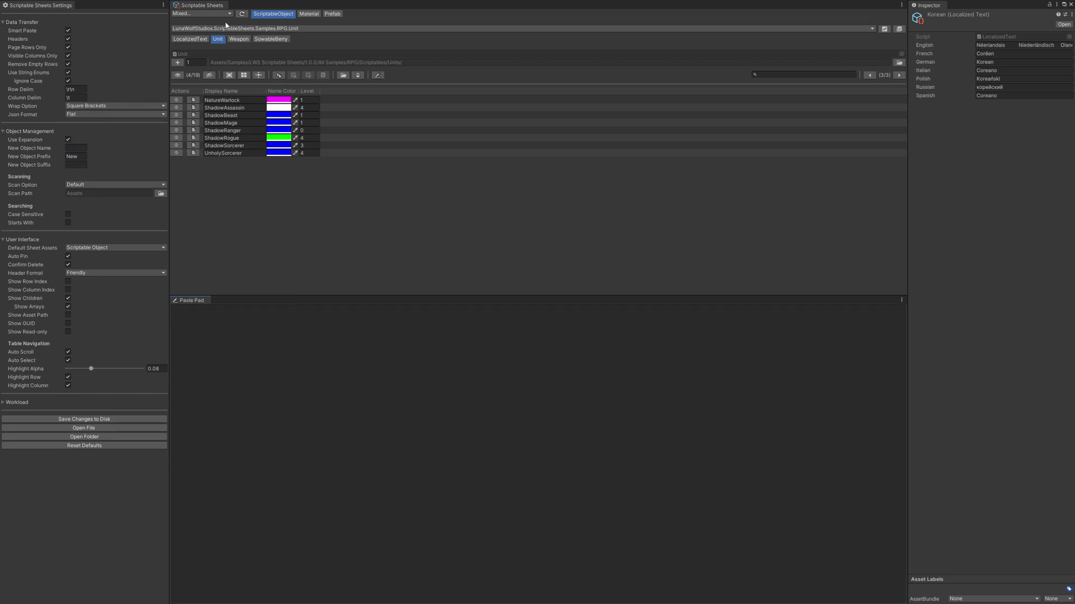
Copy the Unit rows as flat JSON into the Paste Pad, then clear it
right_click(204, 6)
left_click(243, 50)
left_click(260, 355)
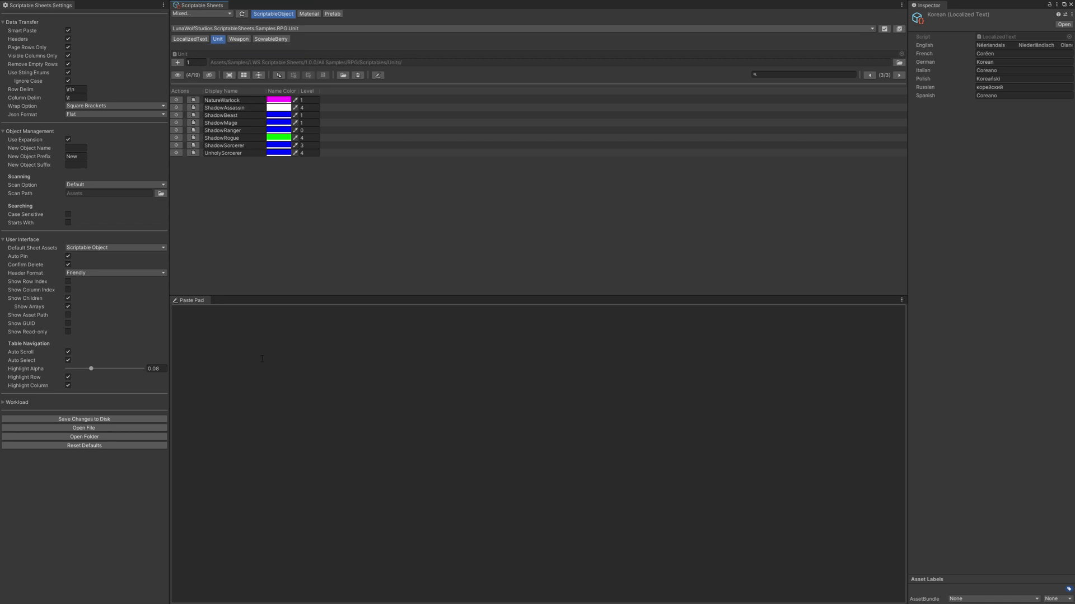
type("{   \"NatureWarlock\": {     \"m_DisplayName\": \"NatureWarlock\",     \"m_NameColor\": \"FF00FFFF\",     \"m_Level\": \"1\"   },   \"ShadowAssassin\": {     \"m_DisplayName\": \"ShadowAssassin\",     \"m_NameColor\": \"FFFFFFFF\",     \"m_Level\": \"4\"   },   \"ShadowBeast\": {     \"m_DisplayName\": \"ShadowBeast\",     \"m_NameColor\": \"0000FFFF\",     \"m_Level\": \"1\"   },   \"ShadowMage\": {     \"m_DisplayName\": \"ShadowMage\",     \"m_NameColor\": \"0000FFFF\",     \"m_Level\": \"1\"   },   \"ShadowRanger\": {     \"m_DisplayName\": \"ShadowRanger\",     \"m_NameColor\": \"0000FFFF\",     \"m_Level\": \"0\"   },   \"ShadowRogue\": {     \"m_DisplayName\": \"ShadowRogue\",     \"m_NameColor\": \"00FF00FF\",     \"m_Level\": \"4\"   },   \"ShadowSorcerer\": {     \"m_DisplayName\": \"ShadowSorcerer\",     \"m_NameColor\": \"0000FFFF\",     \"m_Level\": \"3\"   },   \"UnholySorcerer\": {     \"m_DisplayName\": \"UnholySorcerer\",     \"m_NameColor\": \"0000FFFF\",     \"m_Level\": \"4\"   } }")
right_click(191, 303)
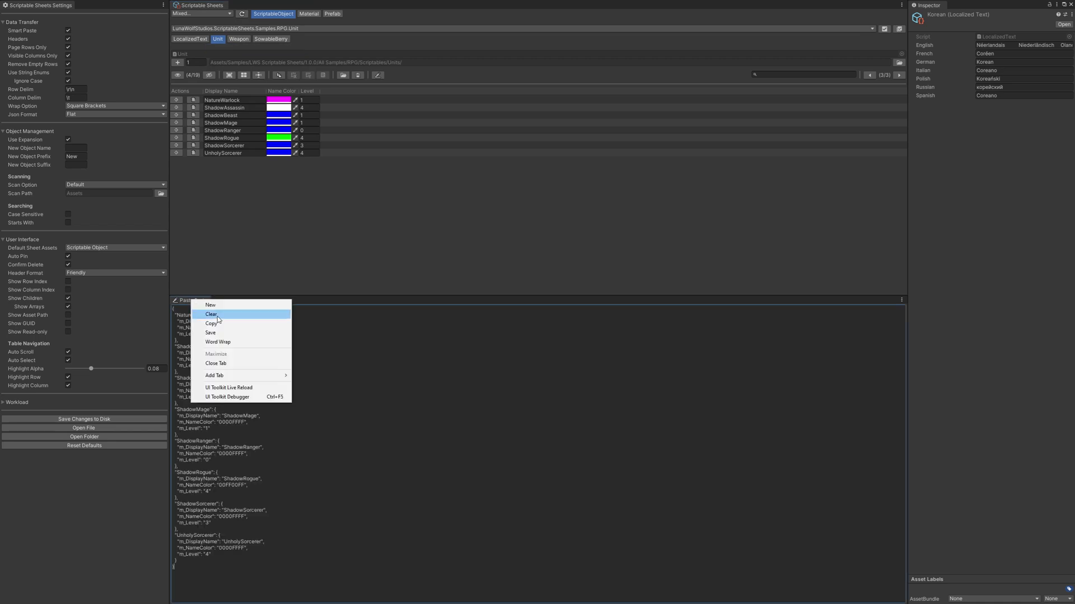
left_click(210, 313)
Set Json Format to Hierarchy, paste the nested JSON of the Unit rows, and clear the pad
left_click(85, 115)
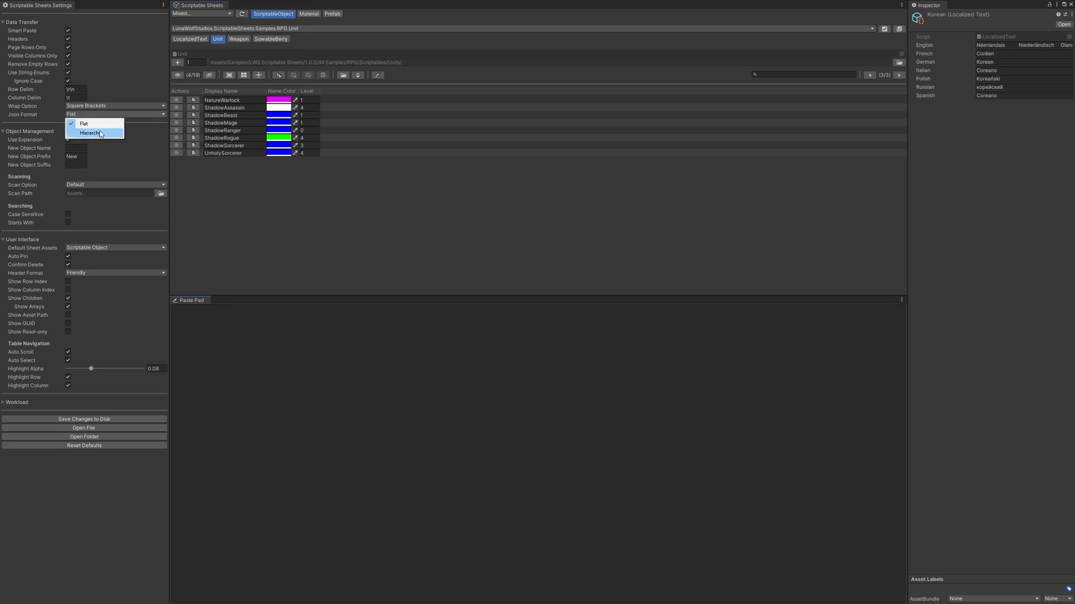
left_click(85, 134)
right_click(202, 8)
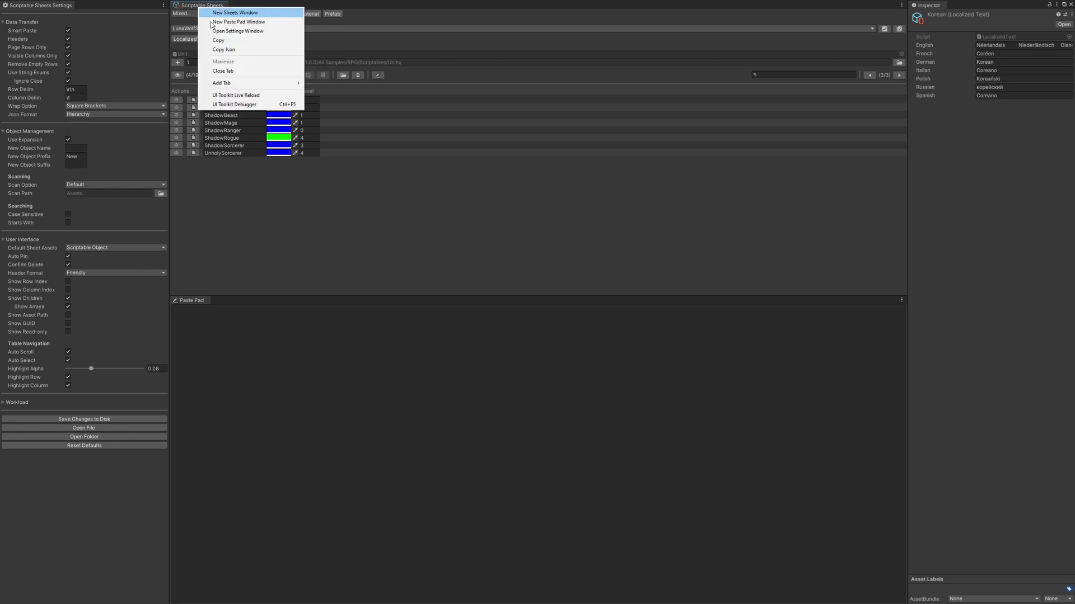
left_click(223, 48)
left_click(260, 356)
key("ctrl+v")
scroll(536, 454, "down", 5)
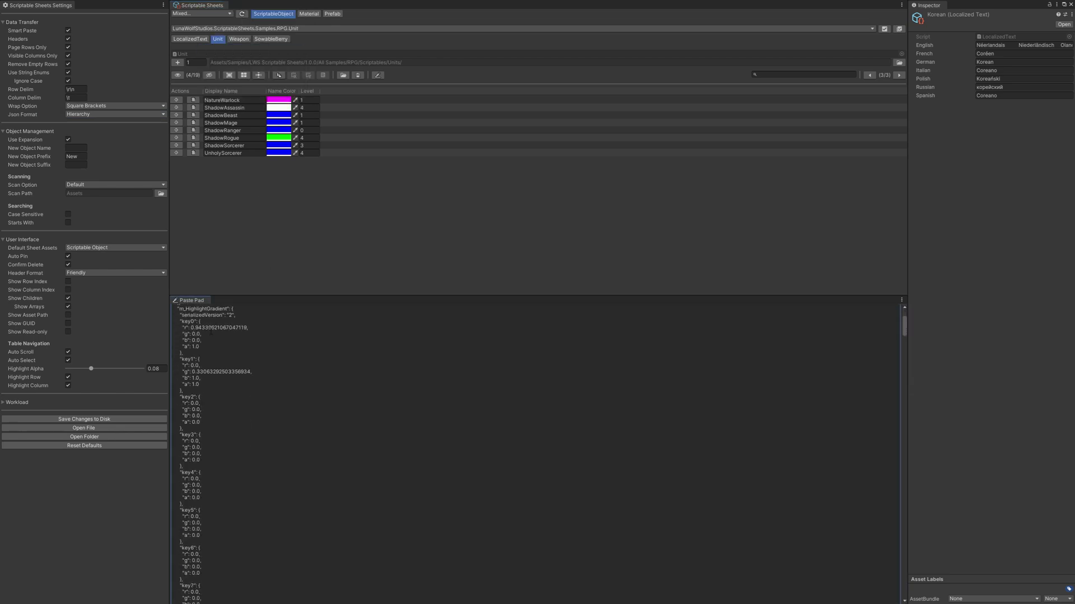
scroll(535, 454, "up", 5)
right_click(204, 301)
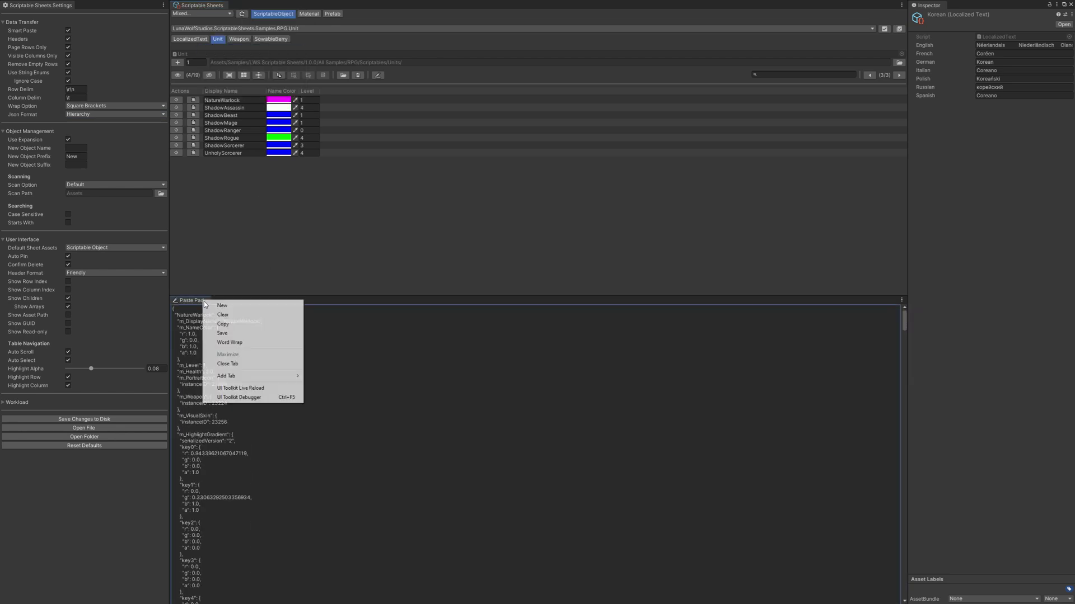
left_click(227, 316)
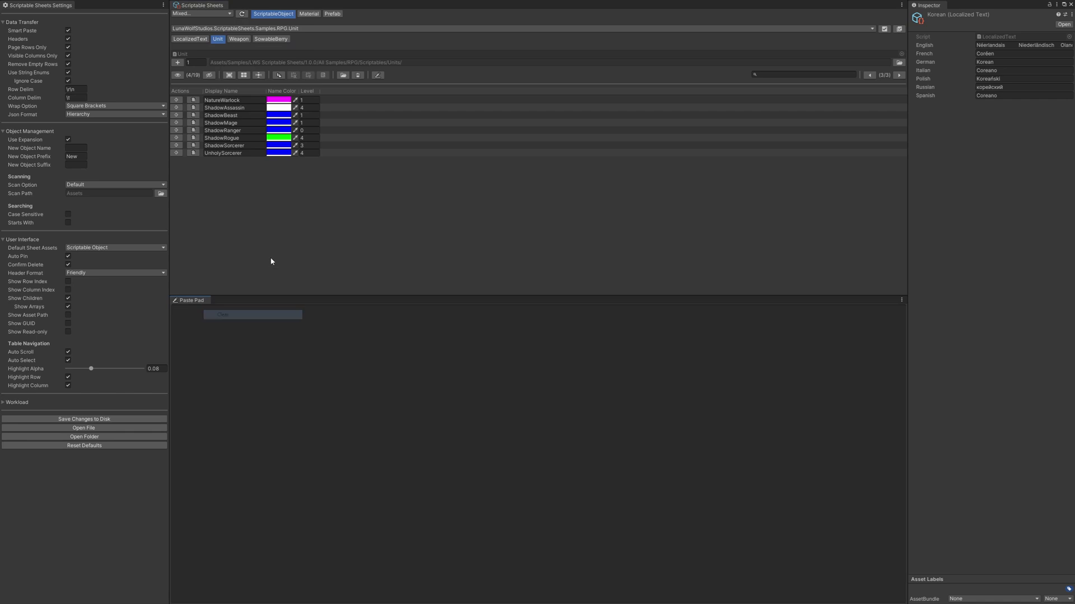
Set a WWWW row delimiter and angle-bracket wrapping, copy the Unit rows, and check the WWWW separators
left_click(87, 90)
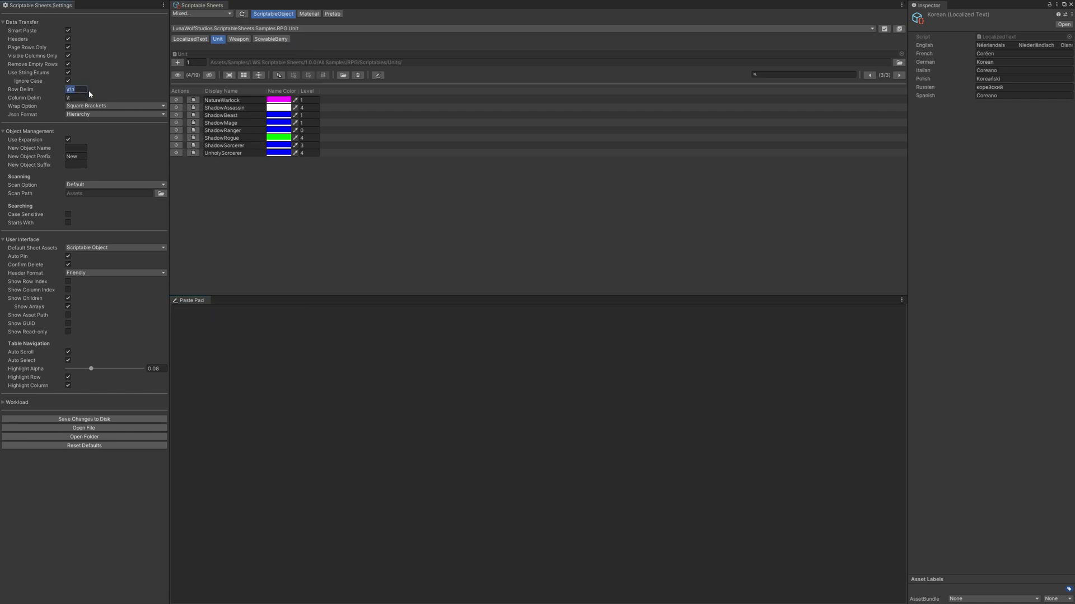
key("Tab")
left_click(91, 105)
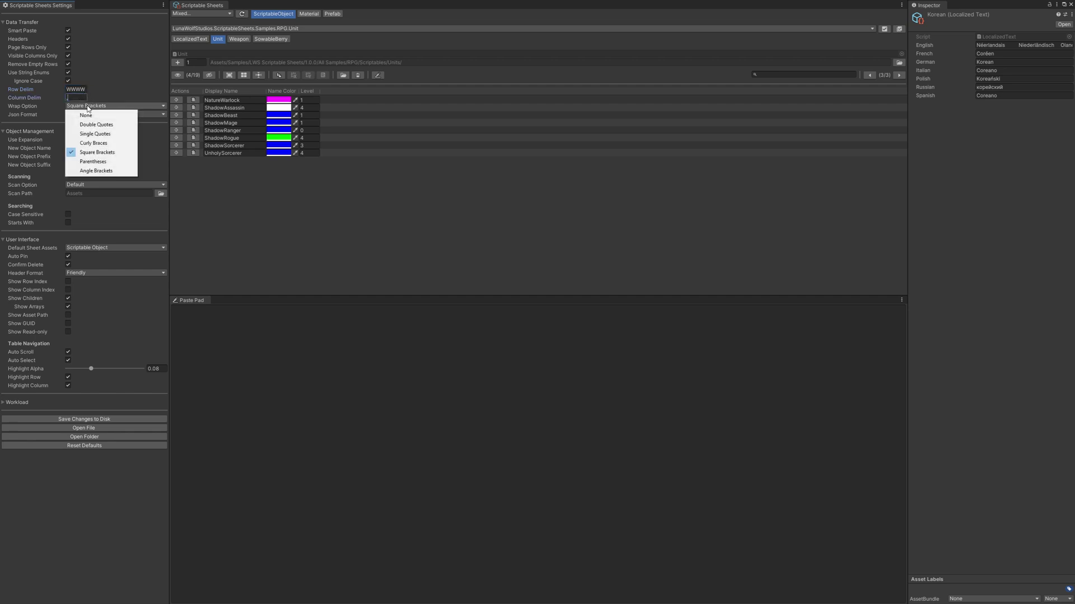
left_click(97, 171)
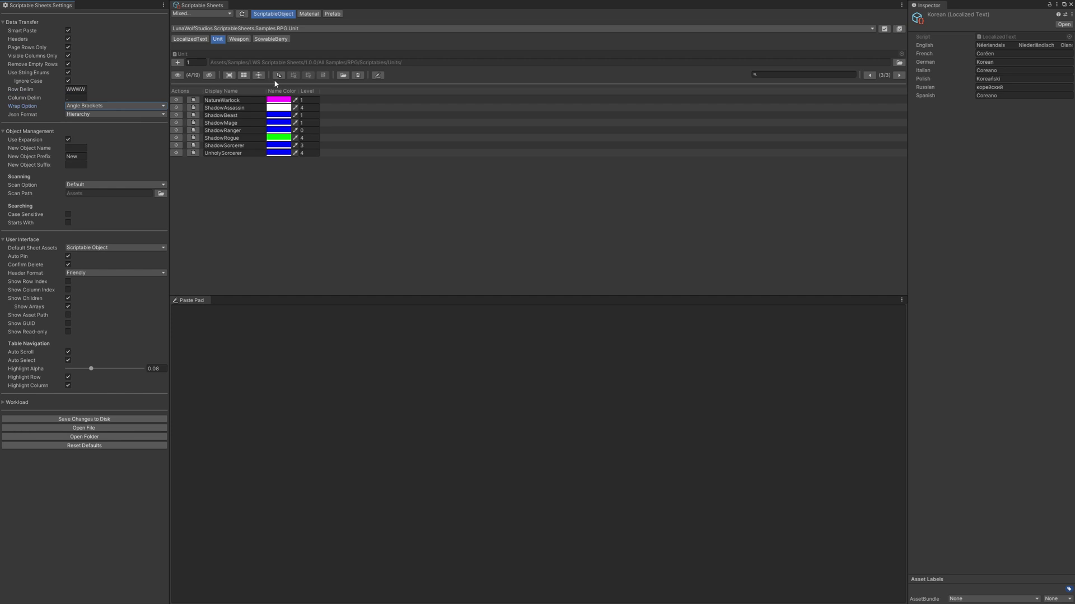
left_click(279, 75)
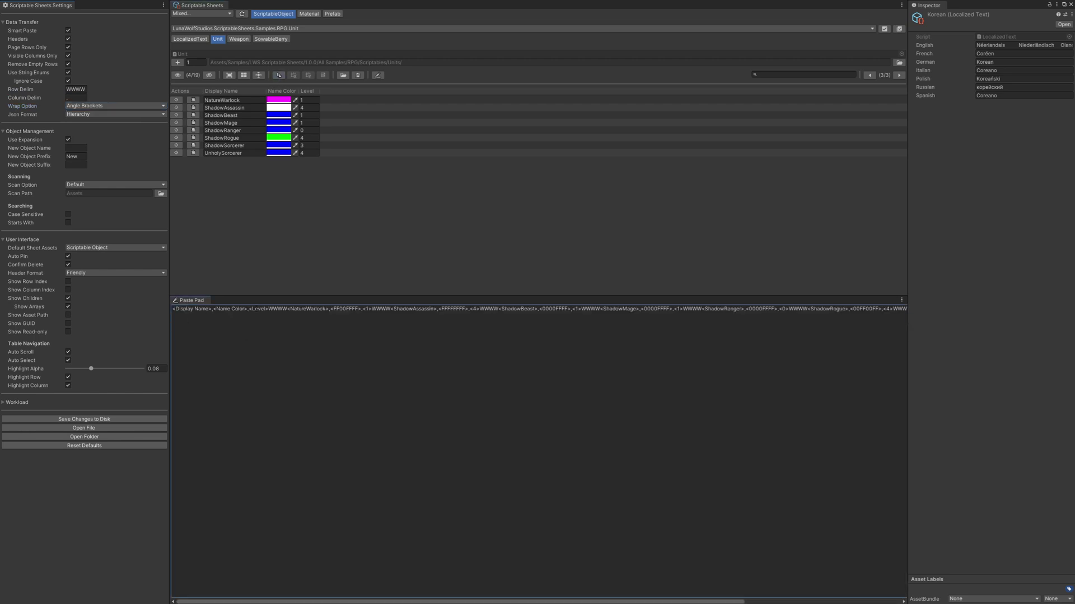
double_click(278, 309)
left_click(248, 310)
Set Row Delim to \n, Wrap Option to None and Json Format to Flat, then clear the pad
left_click(75, 89)
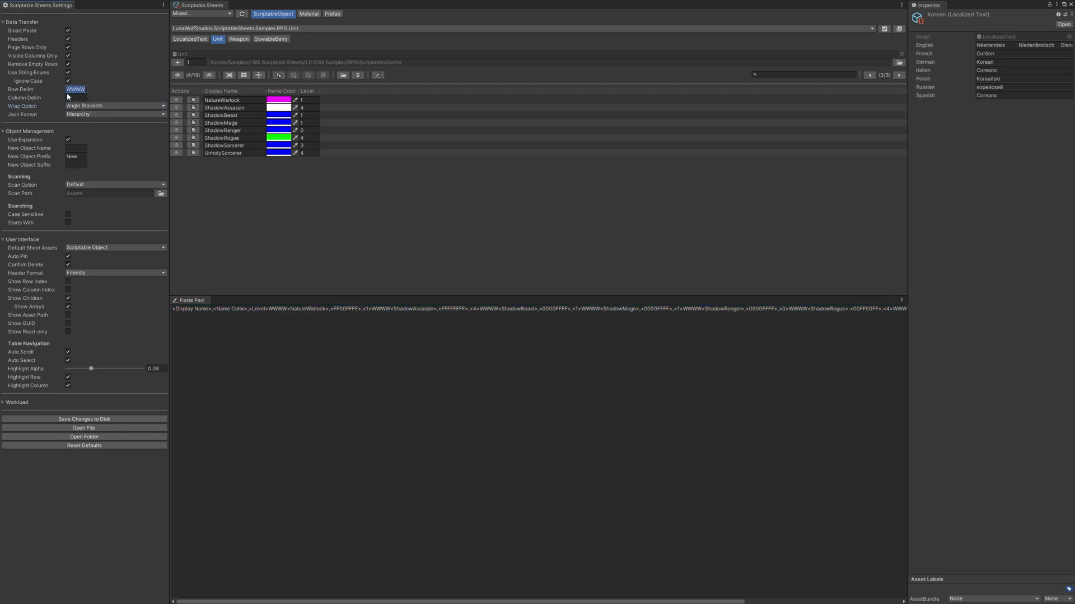
type("\\n")
left_click(69, 97)
left_click(93, 107)
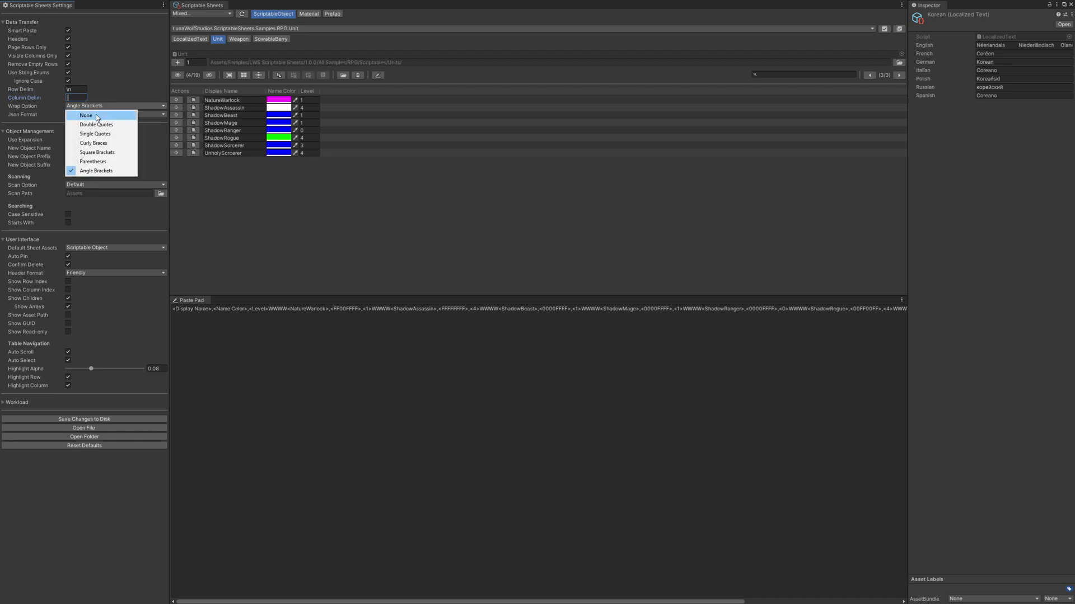
left_click(99, 113)
left_click(101, 121)
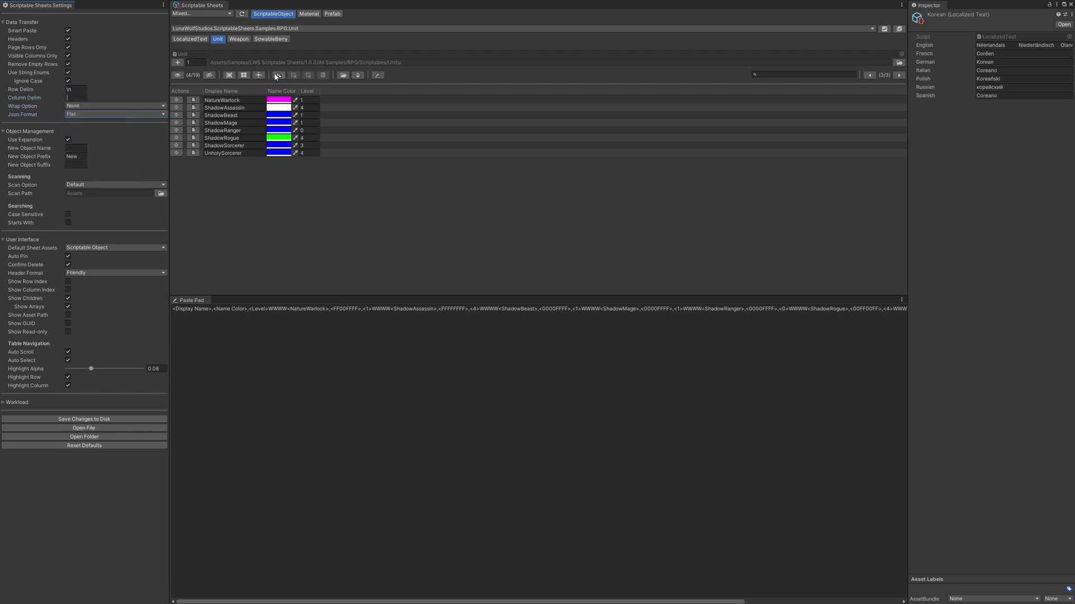
right_click(190, 301)
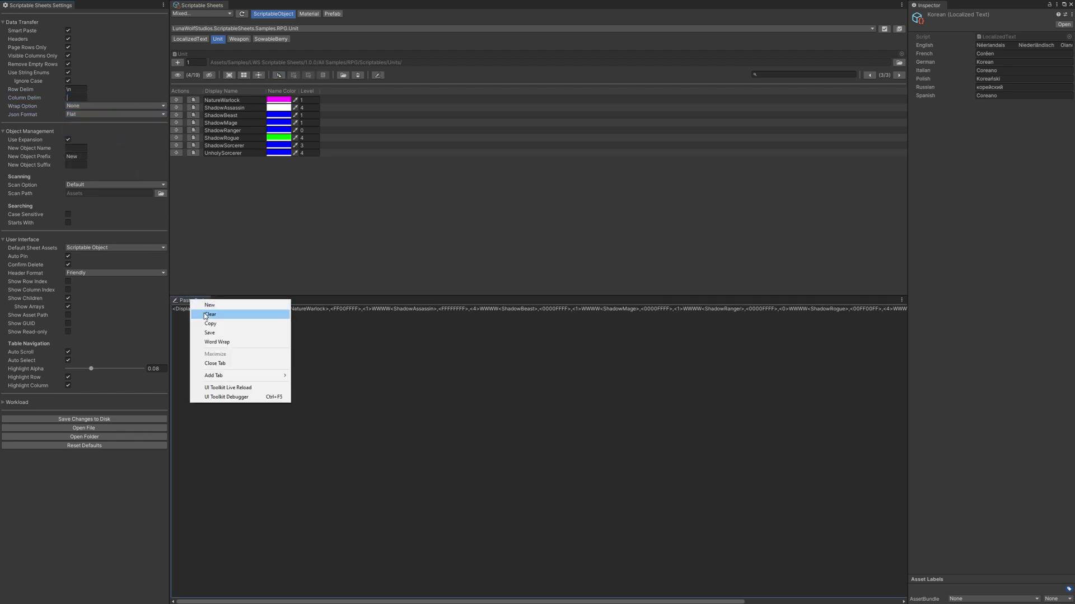
left_click(210, 311)
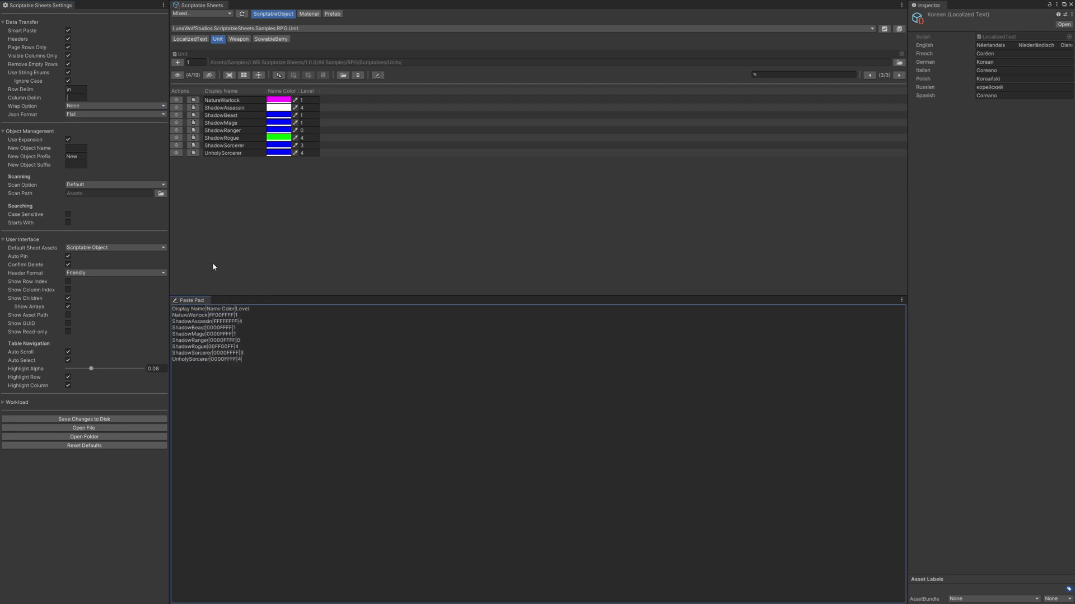
Set Column Delim to \t, re-copy the tab-separated Unit rows, and leave the Paste Pad empty
left_click(76, 98)
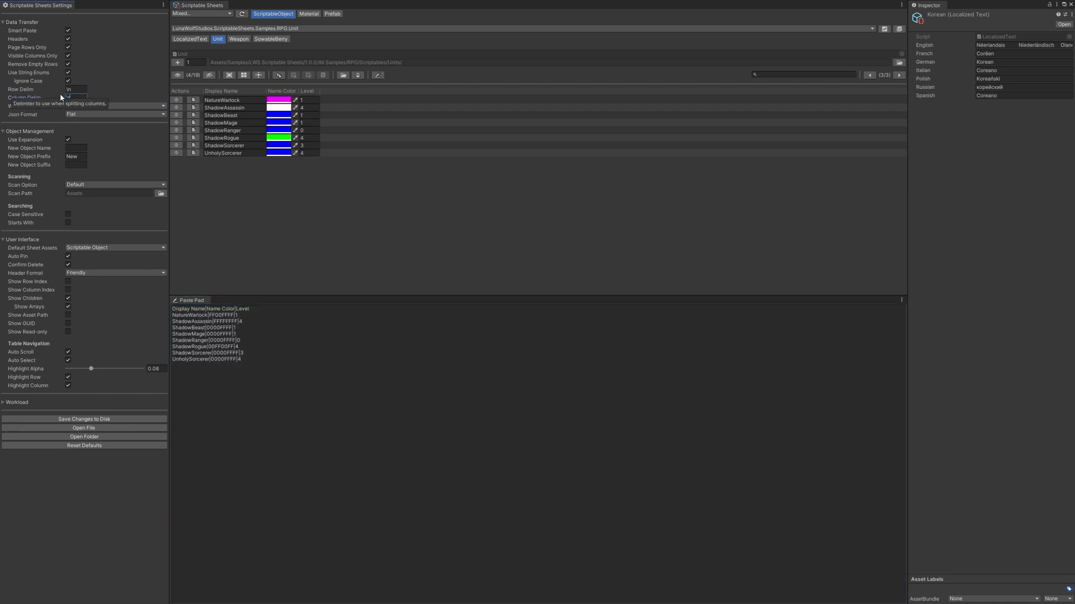
left_click(243, 270)
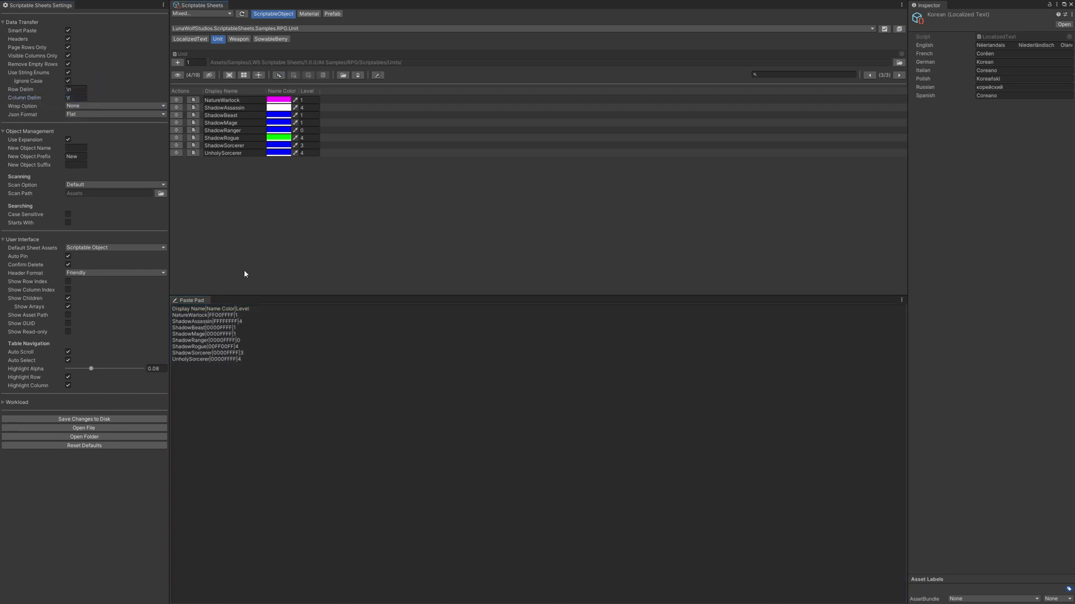
right_click(190, 305)
left_click(210, 319)
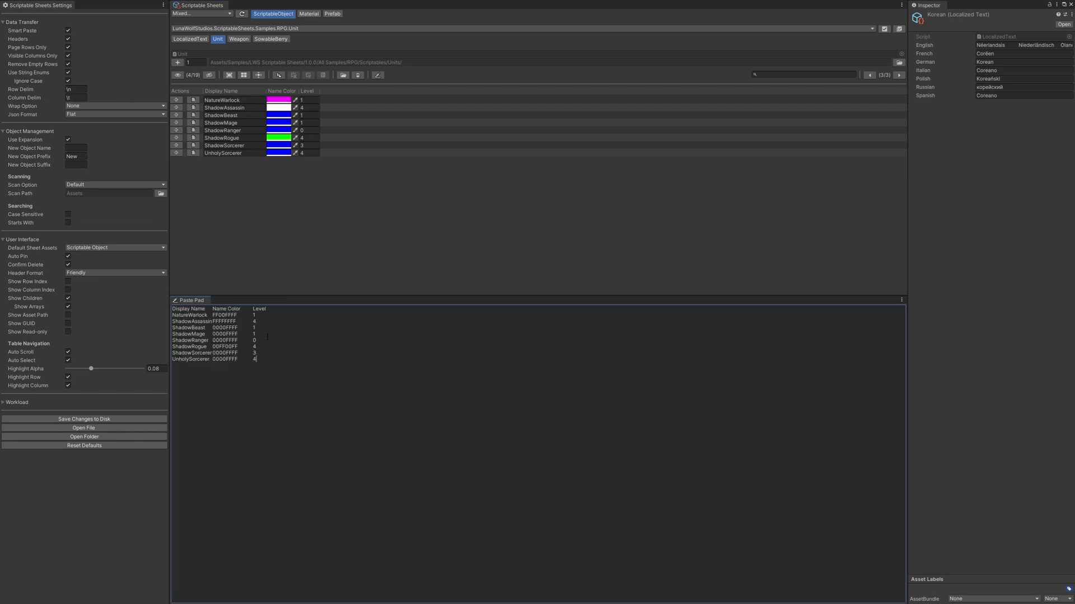
right_click(186, 305)
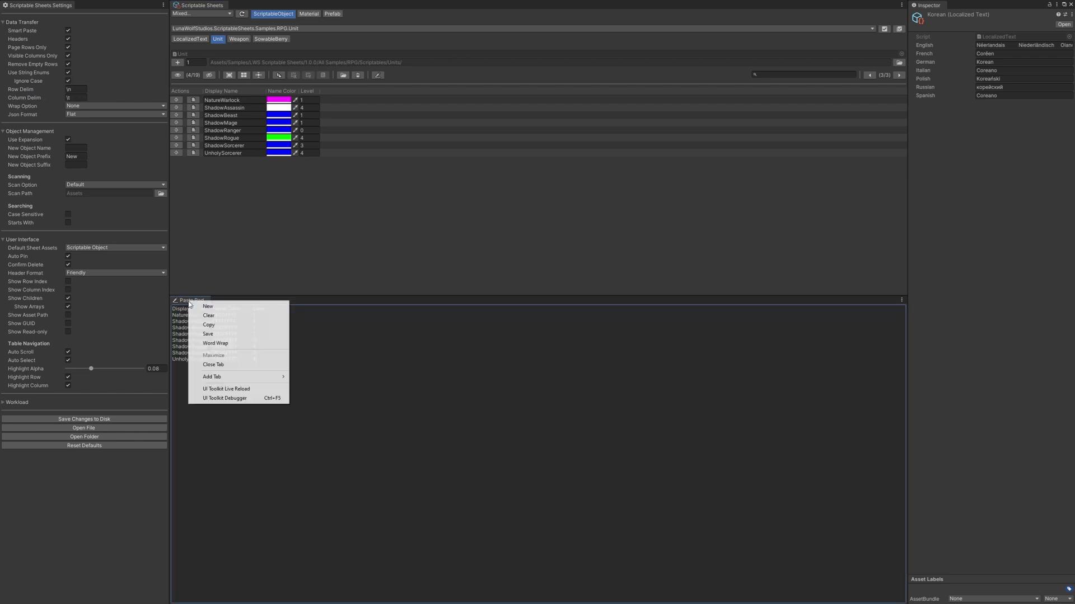
left_click(212, 316)
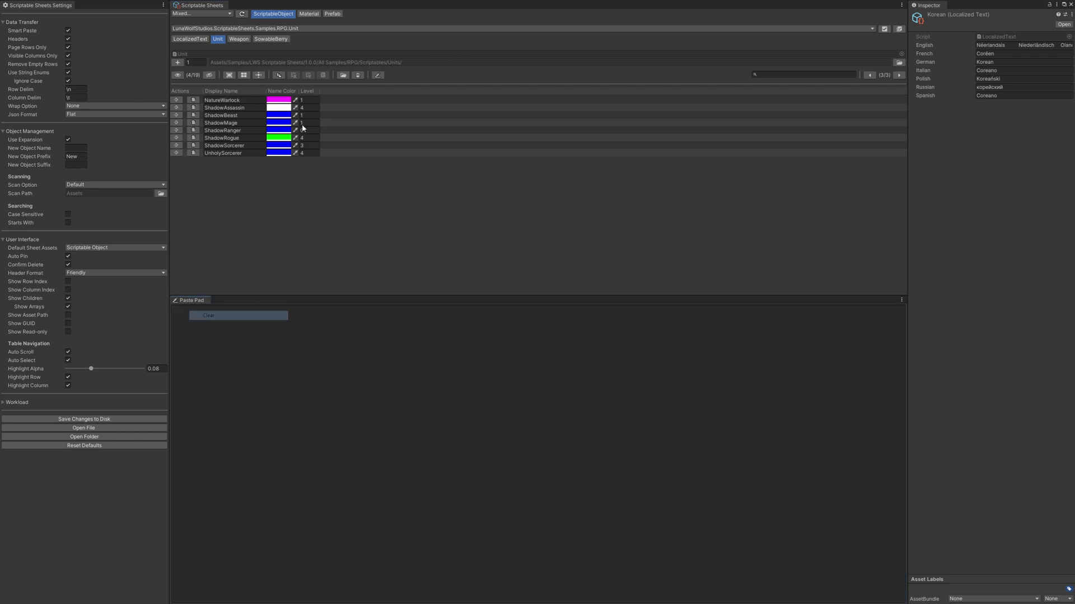
Switch to the SowableBerry sheet, keep Bilberries as Berry, paste its rows into the pad and clear it
left_click(277, 42)
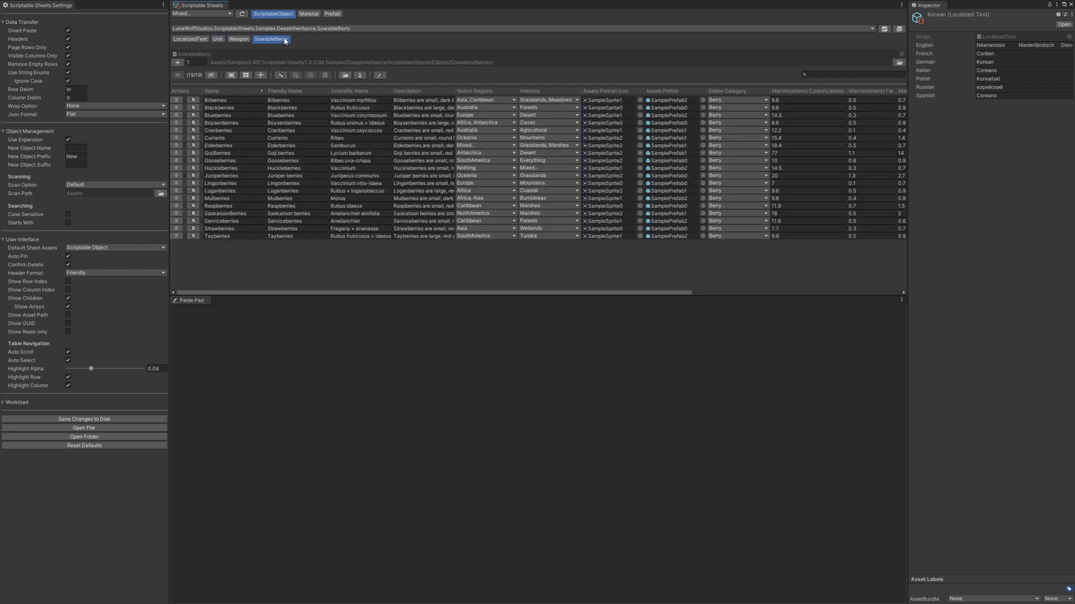
left_click(734, 101)
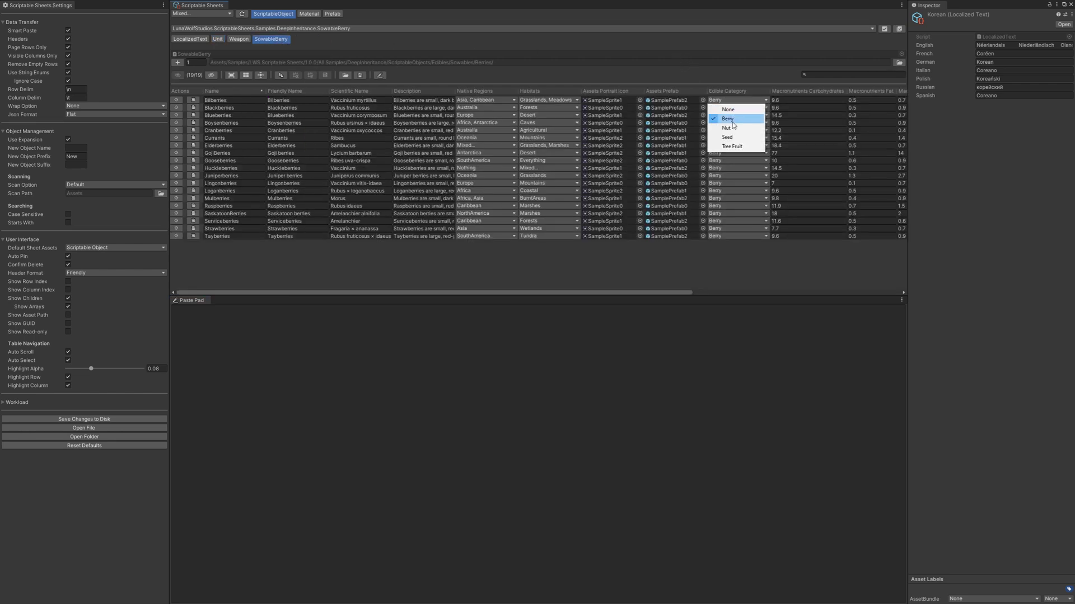
left_click(283, 78)
left_click(234, 335)
key("ctrl+v")
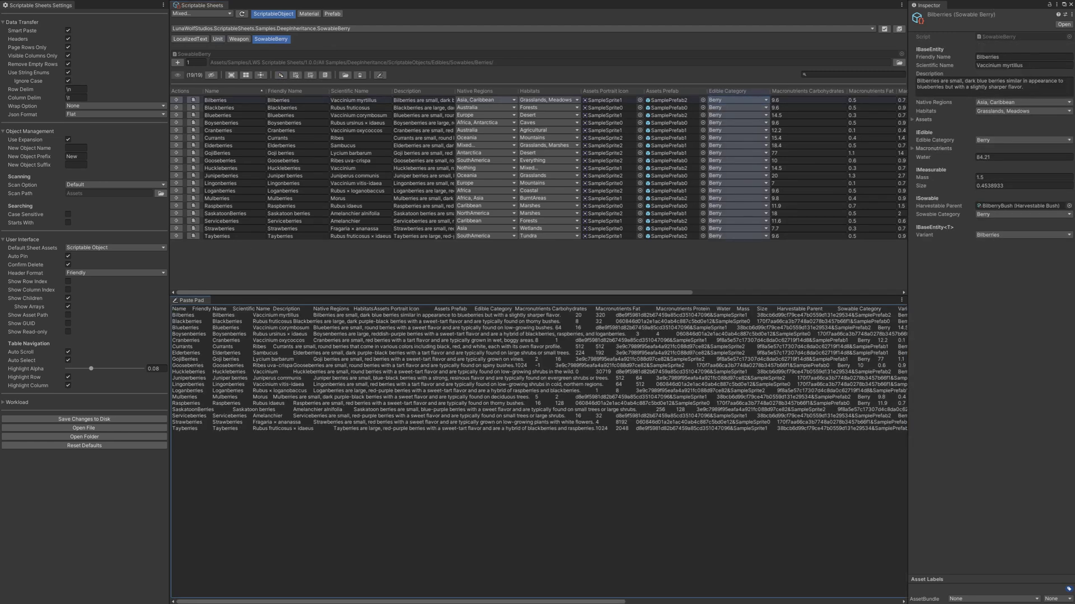
right_click(197, 305)
left_click(244, 316)
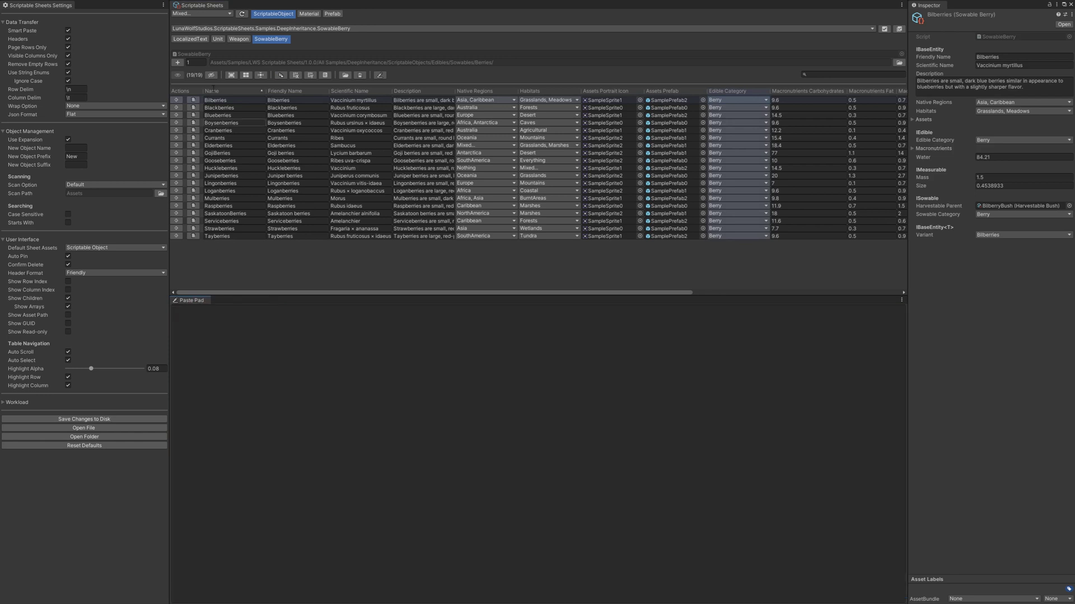
Hide every SowableBerry column, then show Friendly Name and reopen the column list for Edible Category
left_click(209, 75)
right_click(224, 91)
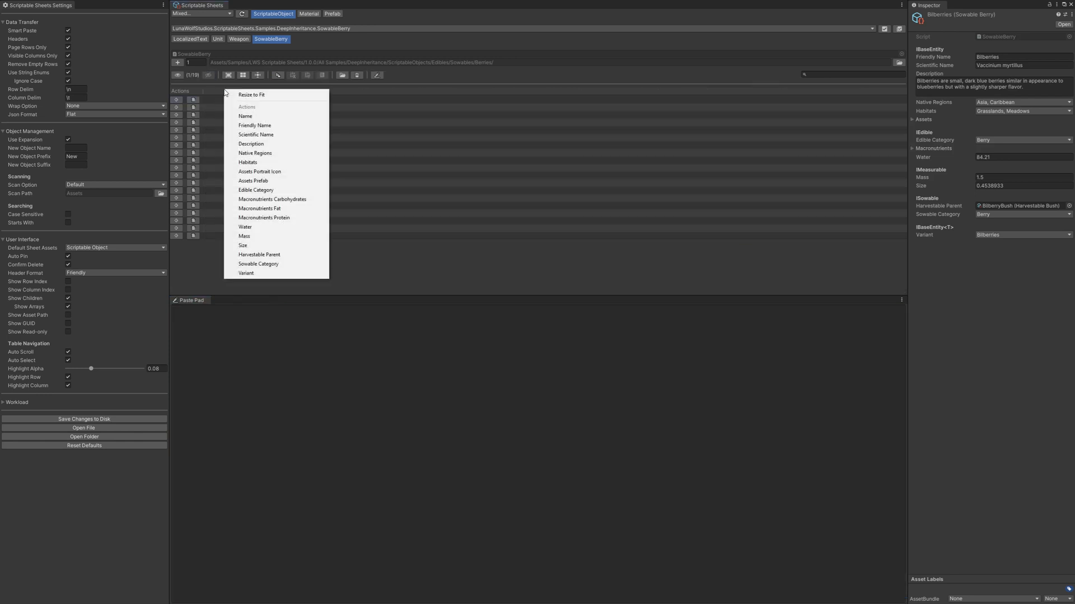
left_click(252, 125)
right_click(282, 95)
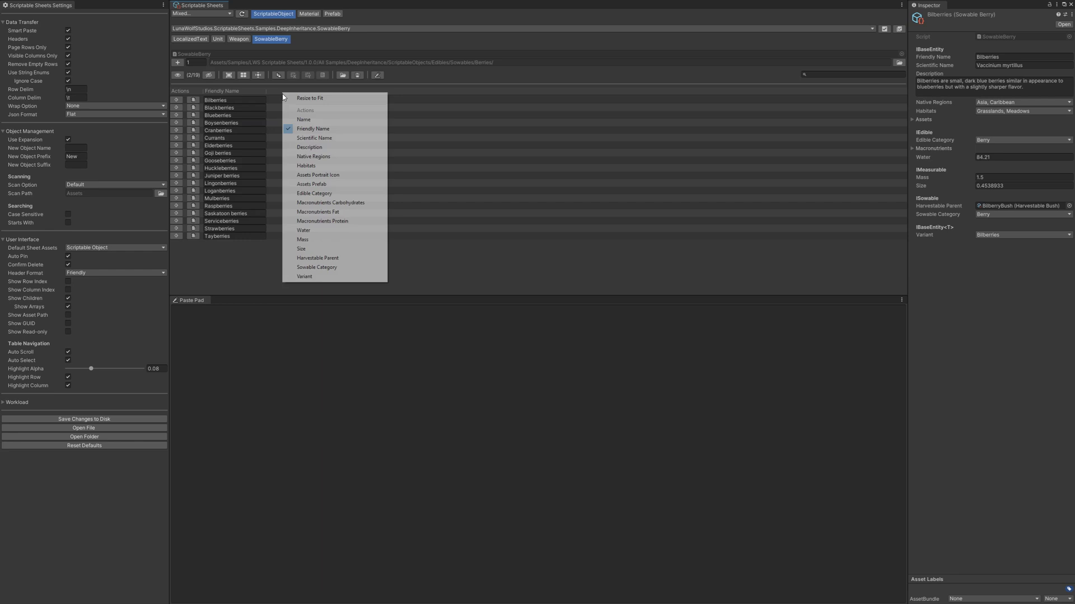
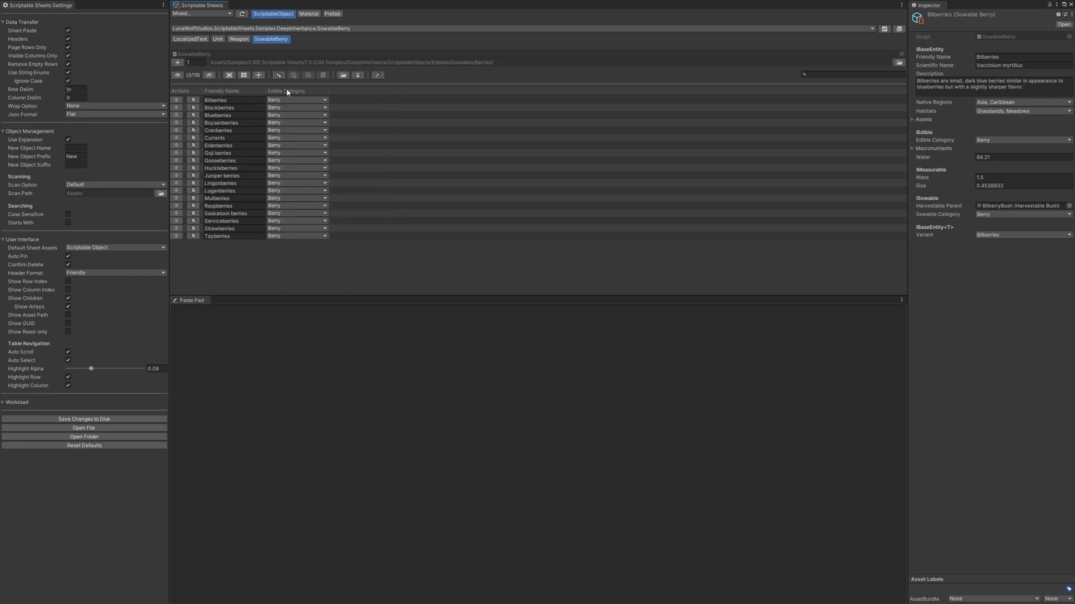
Copy the Friendly Name and Edible Category columns into the Paste Pad and peek at Tayberries' category choices
left_click(279, 75)
key("ctrl+v")
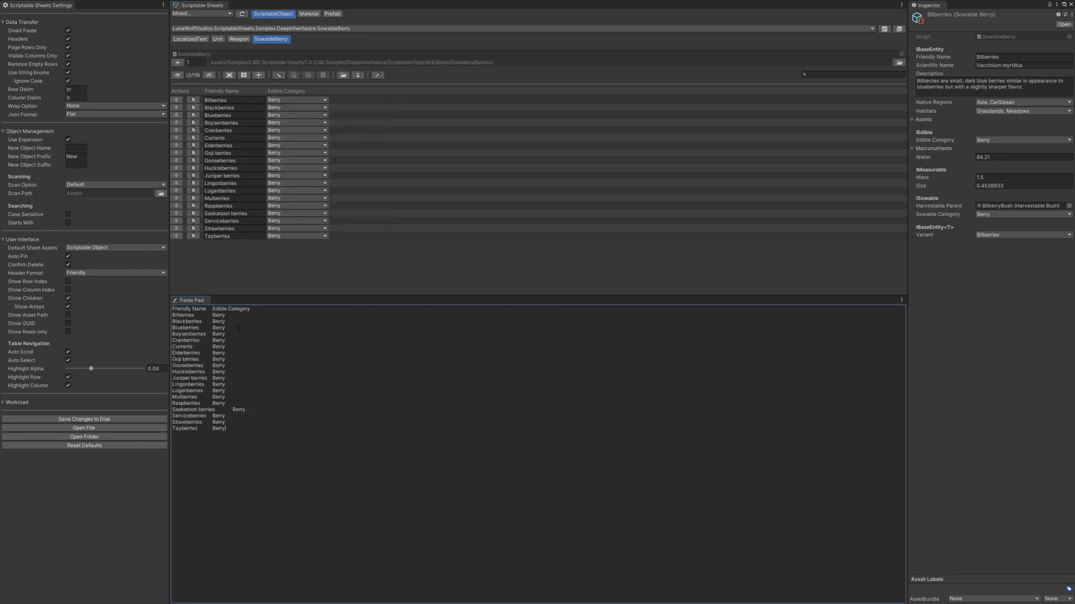
left_click(290, 236)
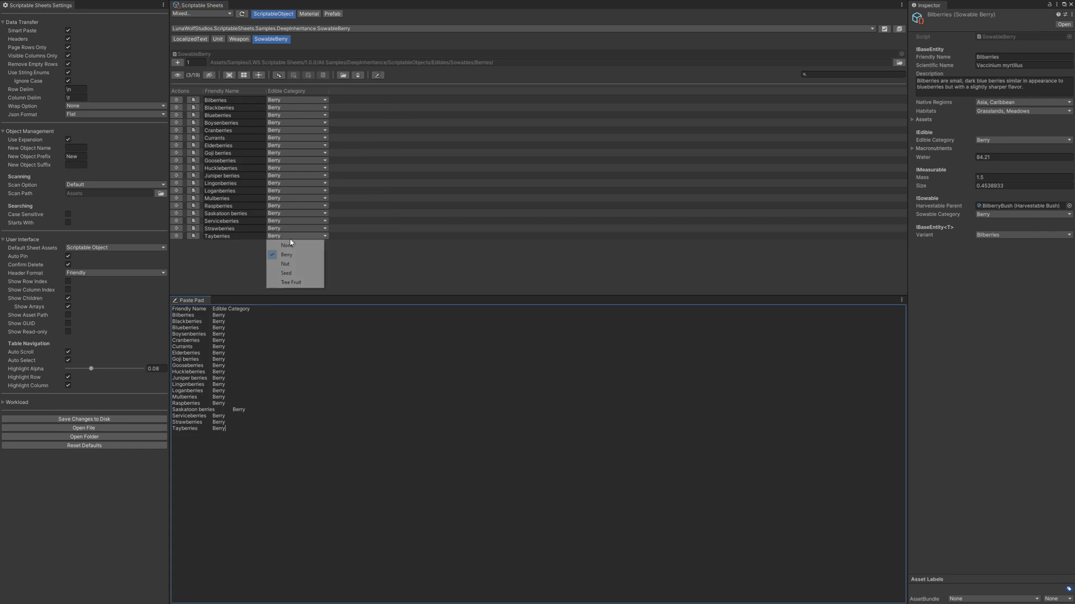
left_click(198, 321)
Disable Use String Enums, clear the Paste Pad and recopy the table with numeric category codes
left_click(67, 72)
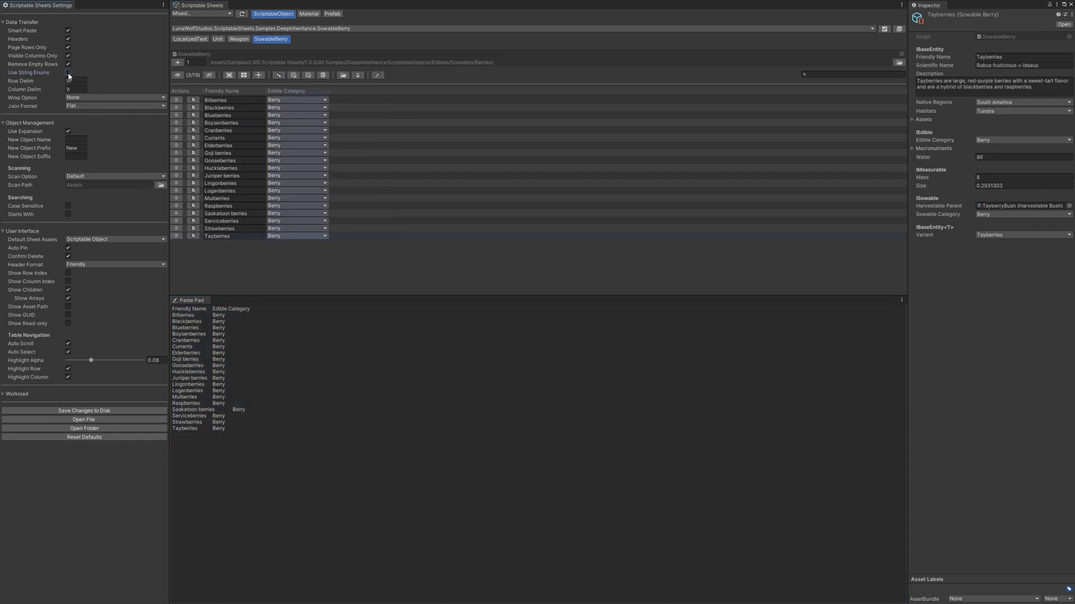
right_click(201, 300)
left_click(212, 317)
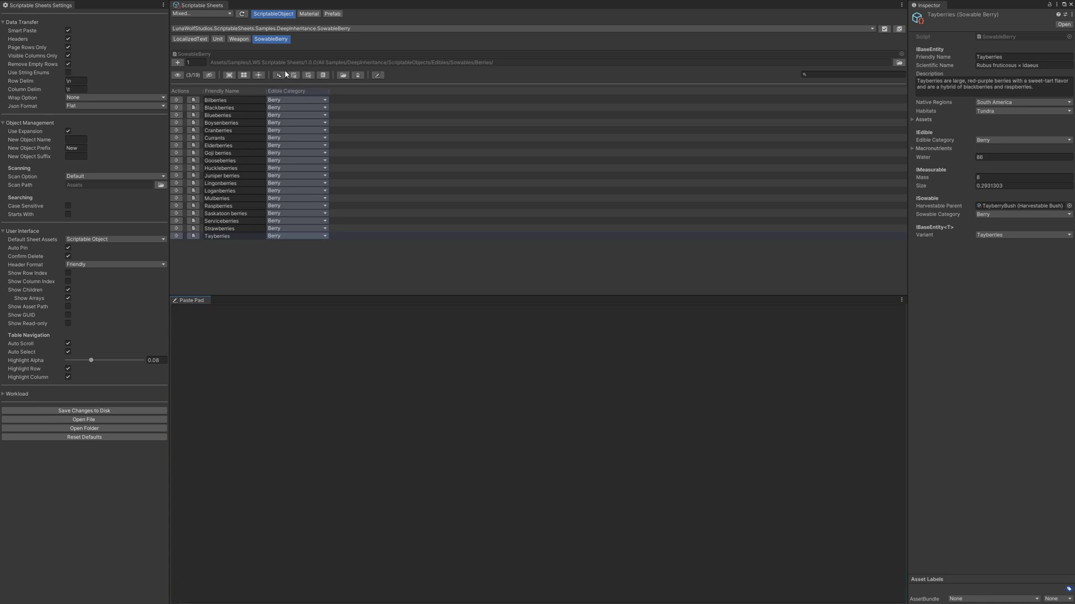
left_click(279, 74)
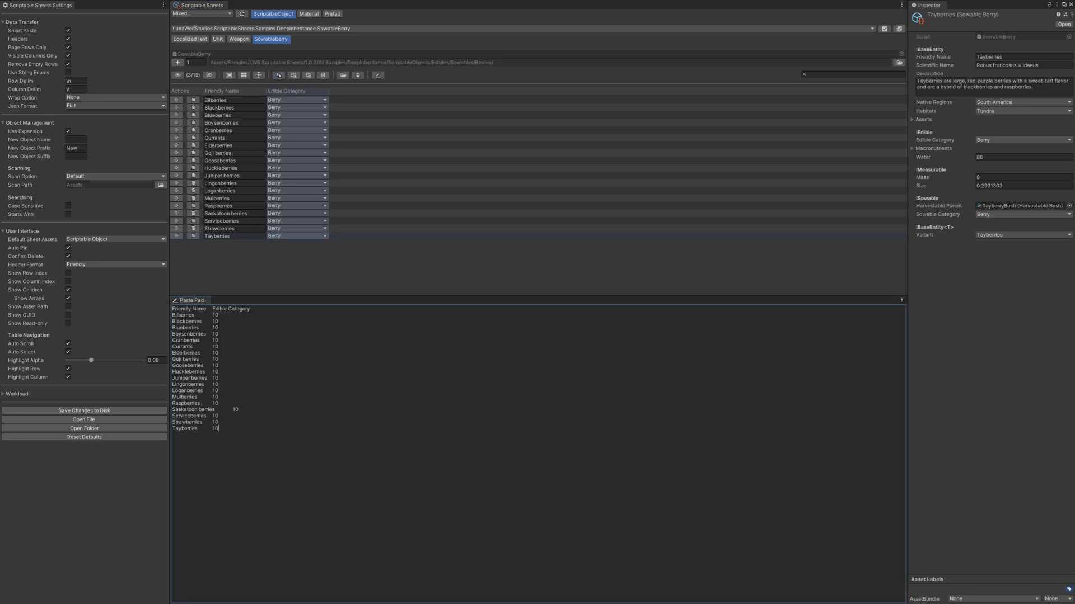
Edit codes to 20 and 30, paste back so Blackberries is Nut and Blueberries Seed, re-enable string enums
key("BackSpace")
key("ctrl+a")
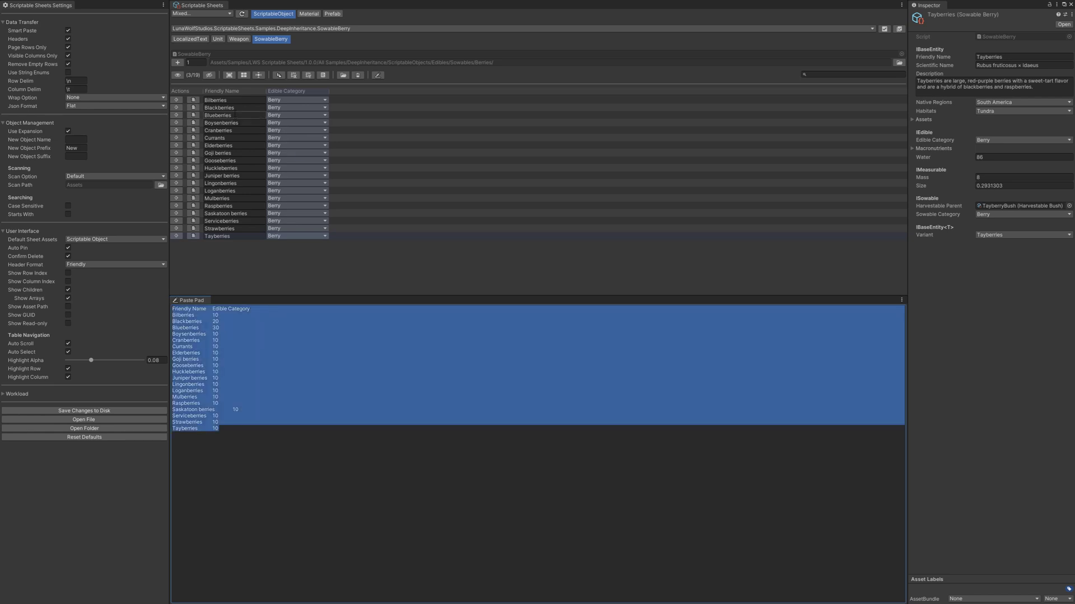
left_click(243, 101)
key("ctrl+v")
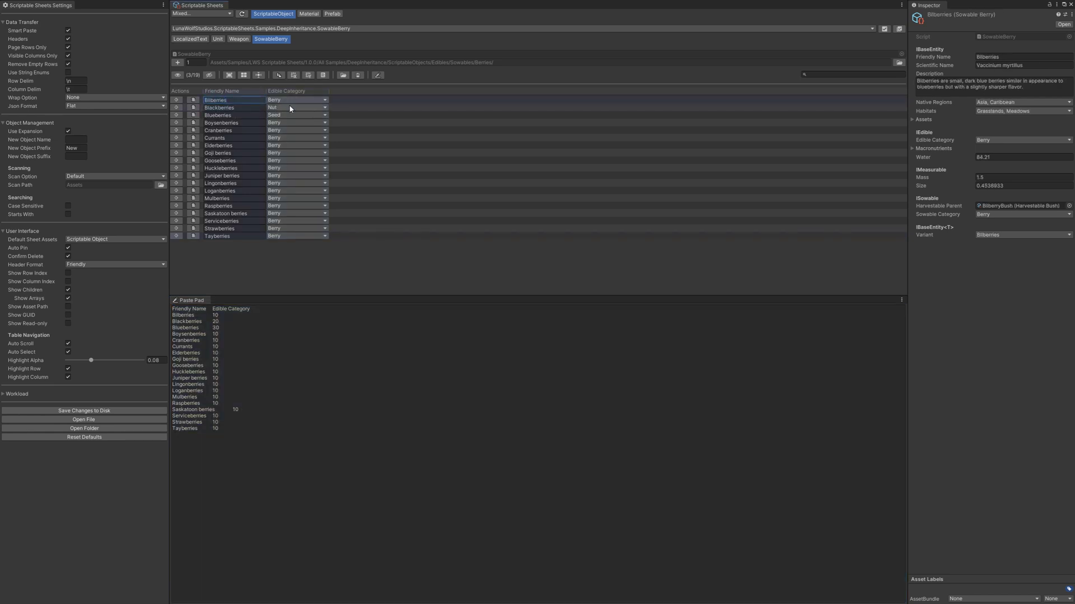
left_click(68, 73)
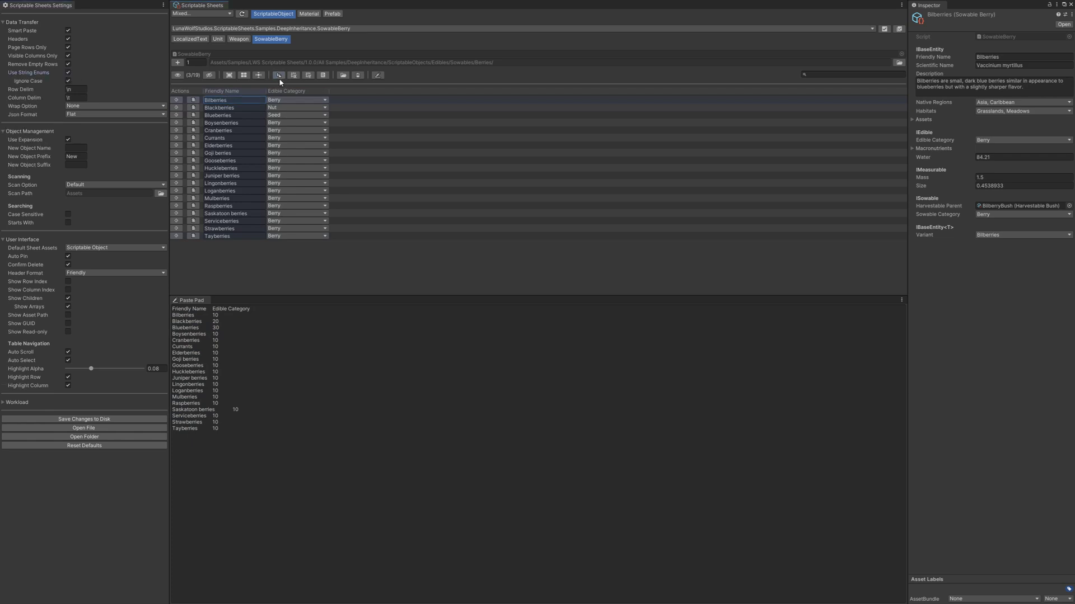
Recopy the table as category names, add a blank line after Blackberries and disable Remove Empty Rows
left_click(282, 334)
key("ctrl+v")
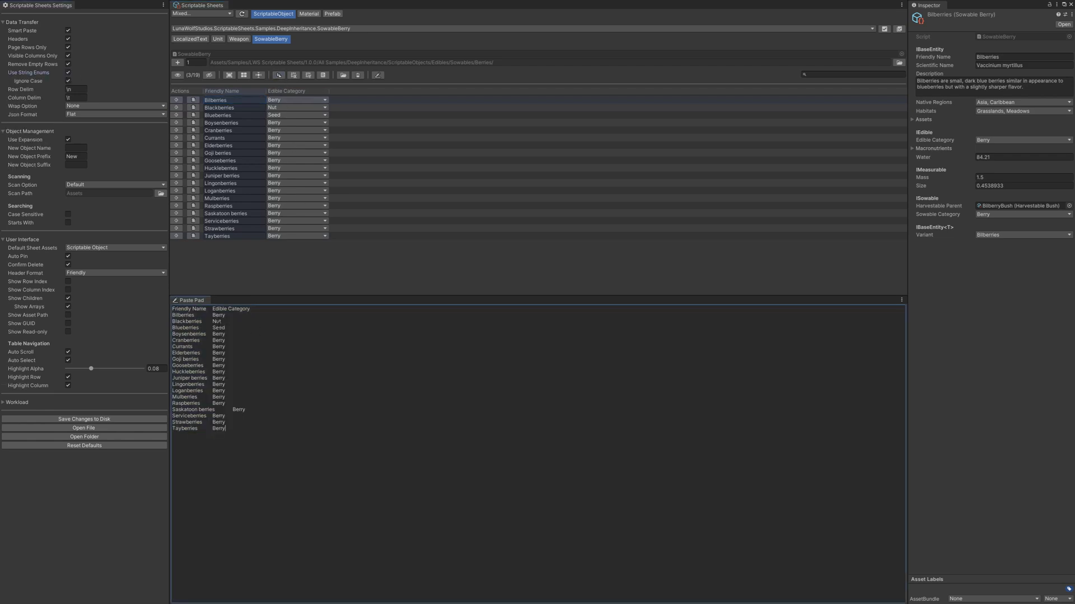
key("Return")
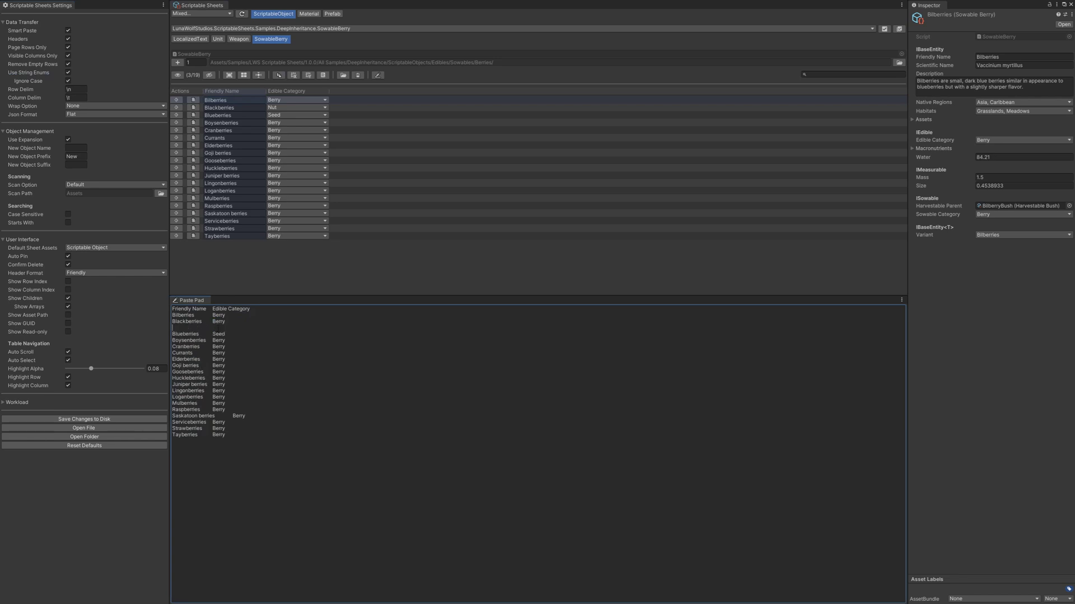
left_click(68, 65)
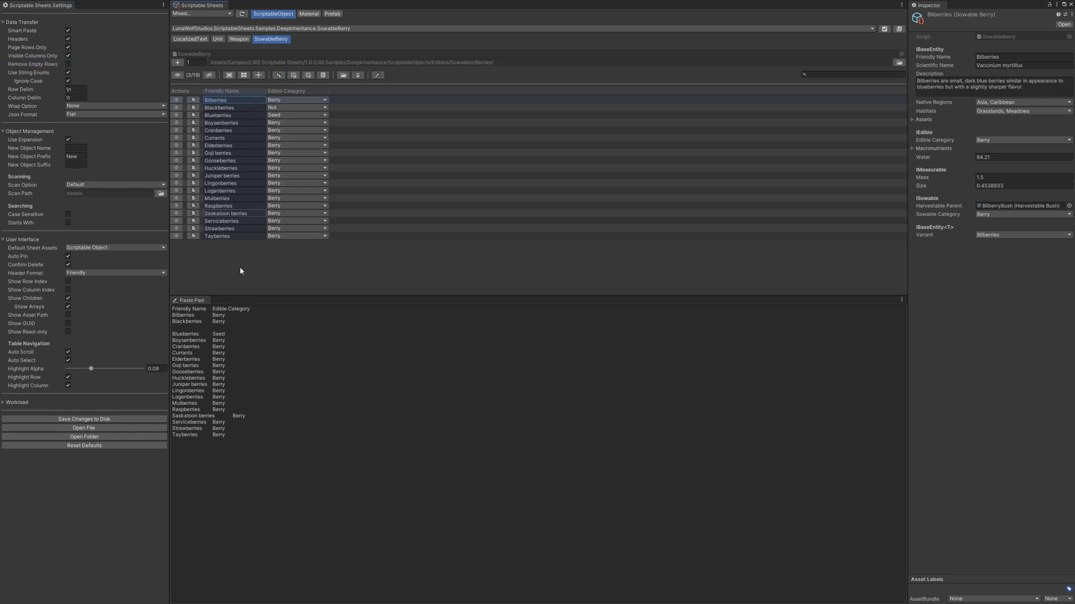
Paste the text into the table, inserting an empty row after Blackberries and restoring it to Berry
left_click(243, 311)
key("ctrl+a")
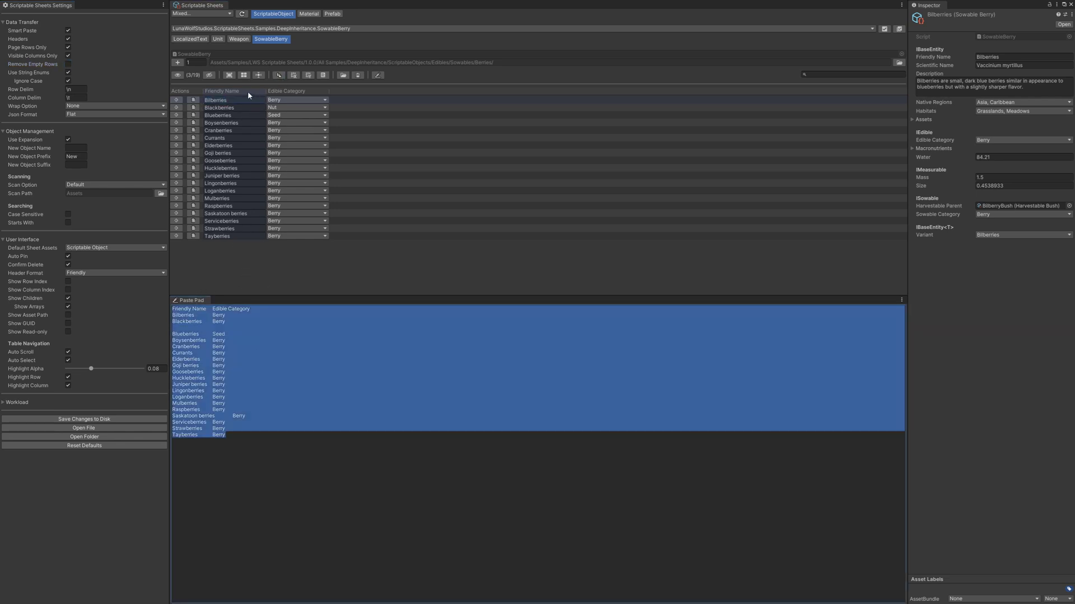
key("ctrl+c")
left_click(217, 100)
key("ctrl+v")
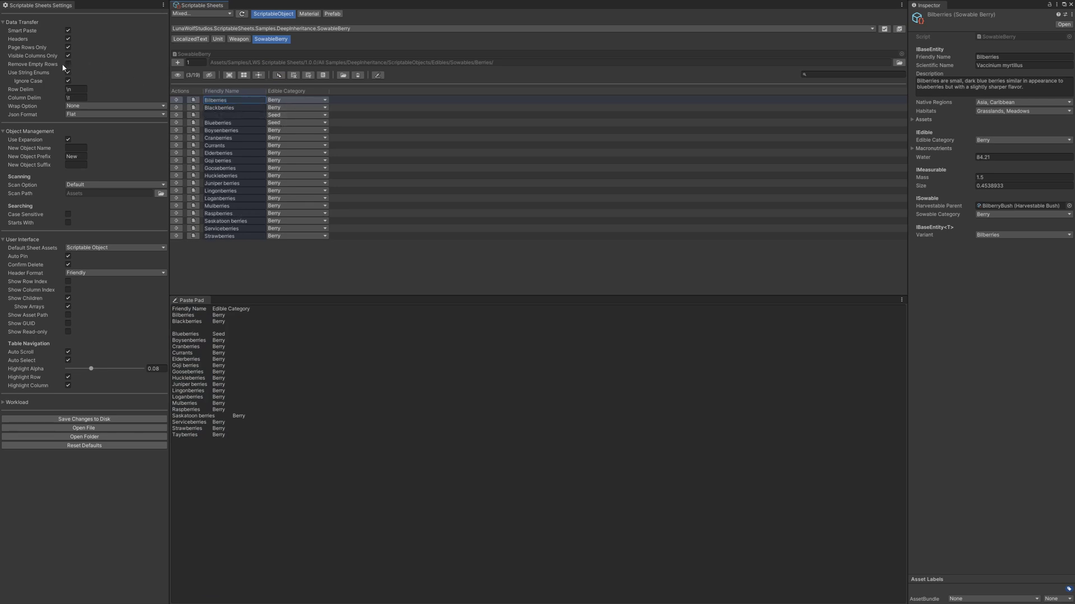
Undo the empty-row paste and refresh the Paste Pad with a clean copy of the table
double_click(232, 100)
key("ctrl+v")
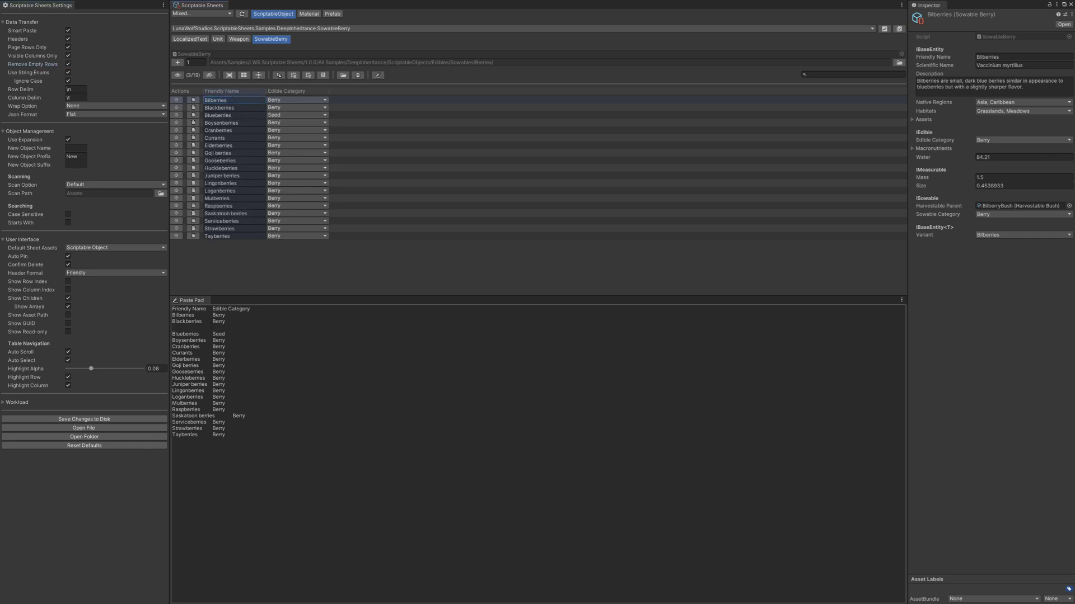
key("ctrl+a")
key("ctrl+v")
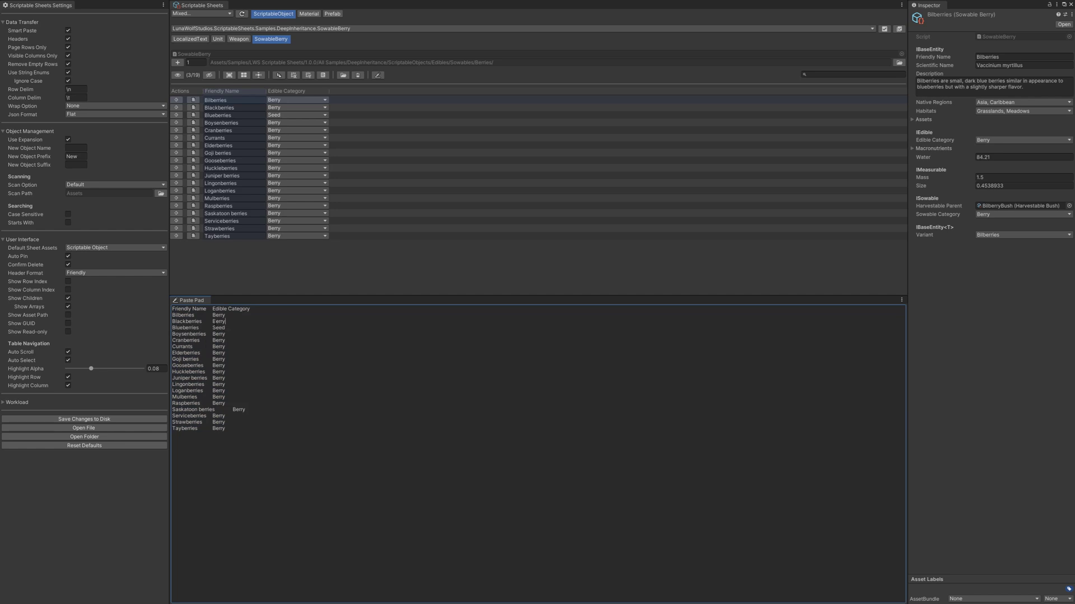
Change Blueberries' category to lowercase 'seed' in the Paste Pad and select all for pasting
double_click(223, 328)
type("seed")
key("ctrl+a")
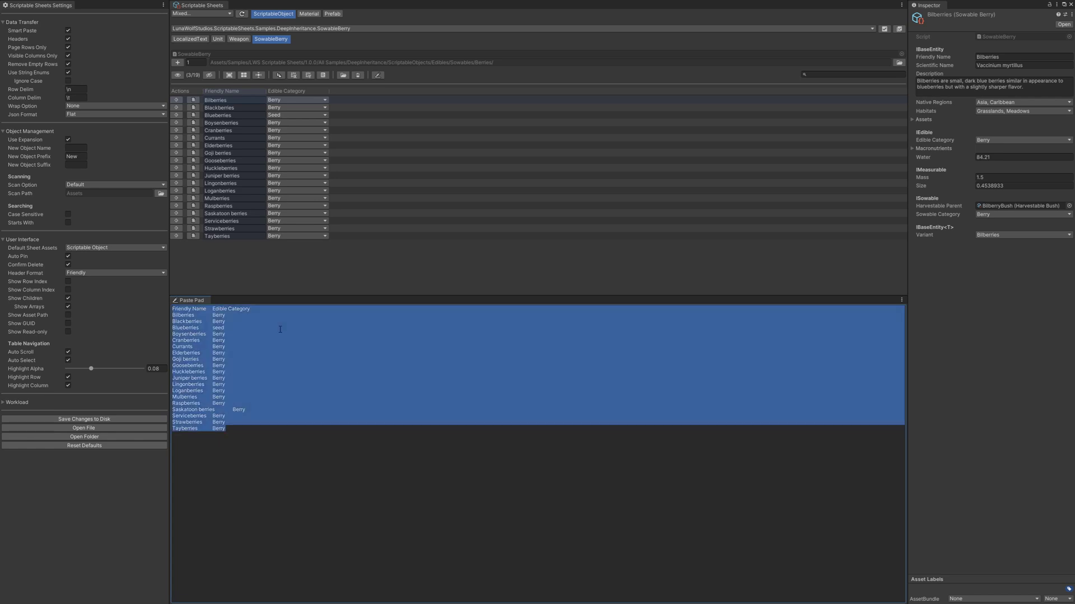
left_click(245, 100)
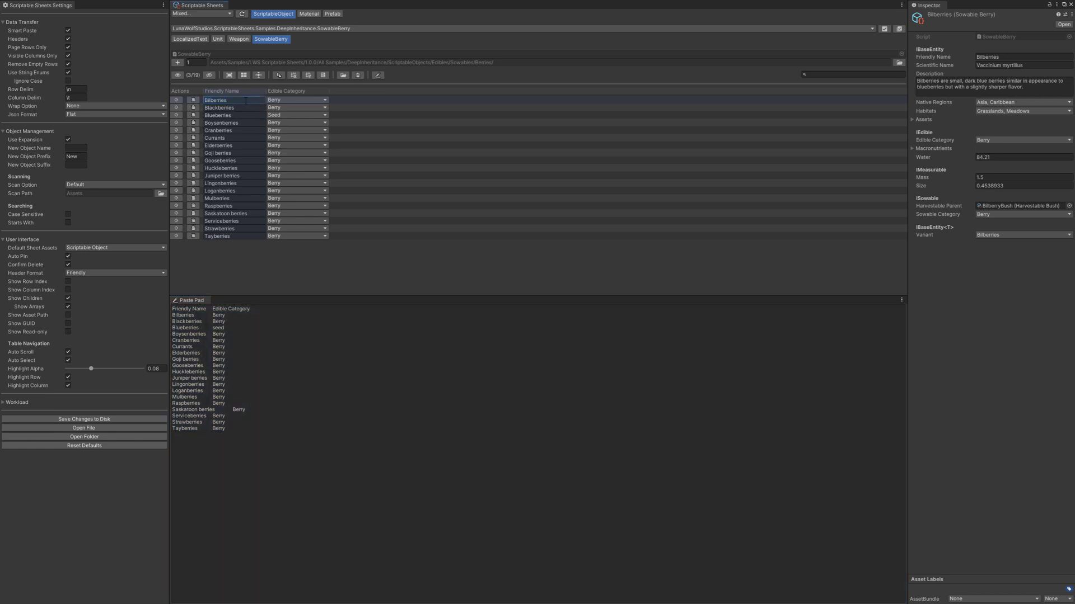